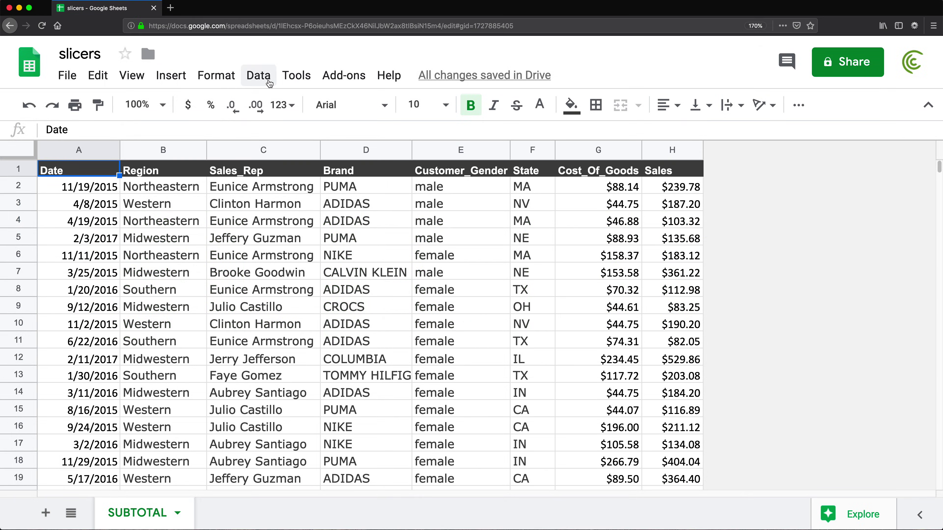
# Step: Check how far the SUBTOTAL data runs: it ends at row 1400, with the Date header in A1
pyautogui.click(269, 83)
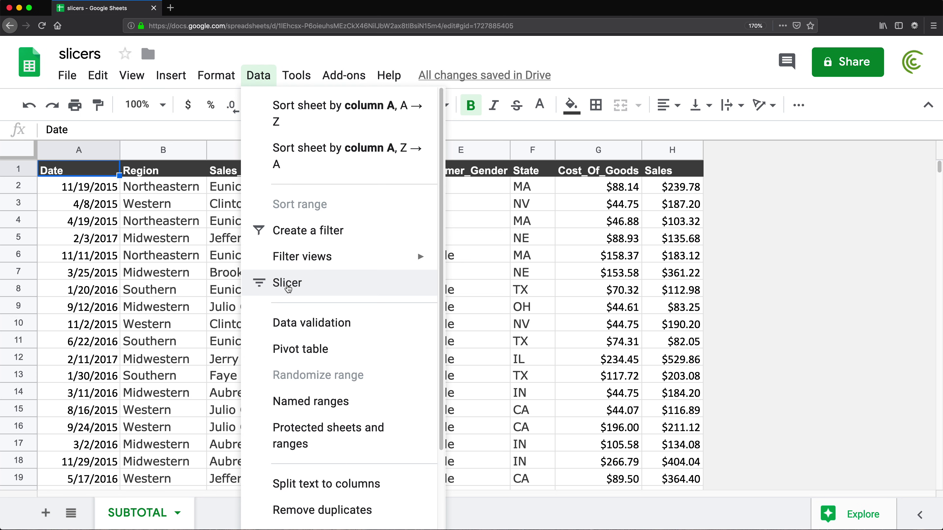
pyautogui.click(196, 222)
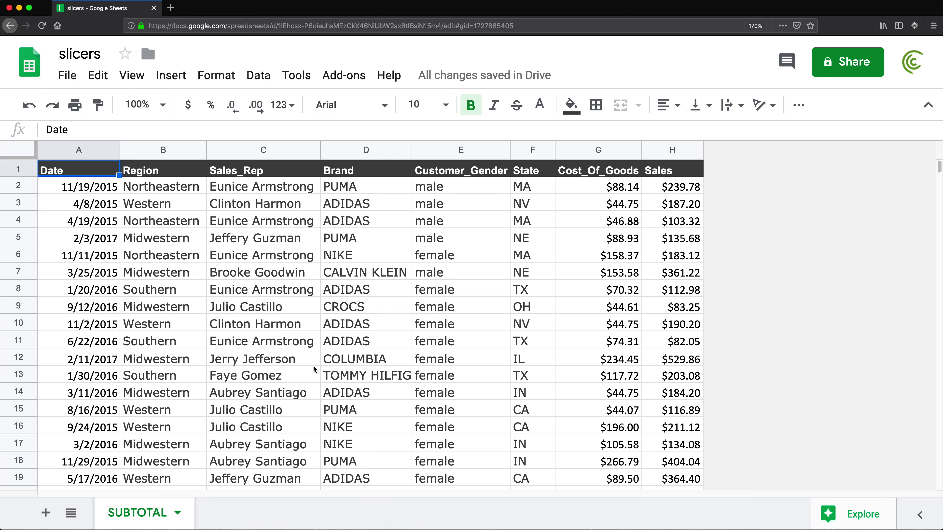
pyautogui.scroll(-5, 496, 324)
pyautogui.scroll(5, 496, 324)
pyautogui.press('super+Down')
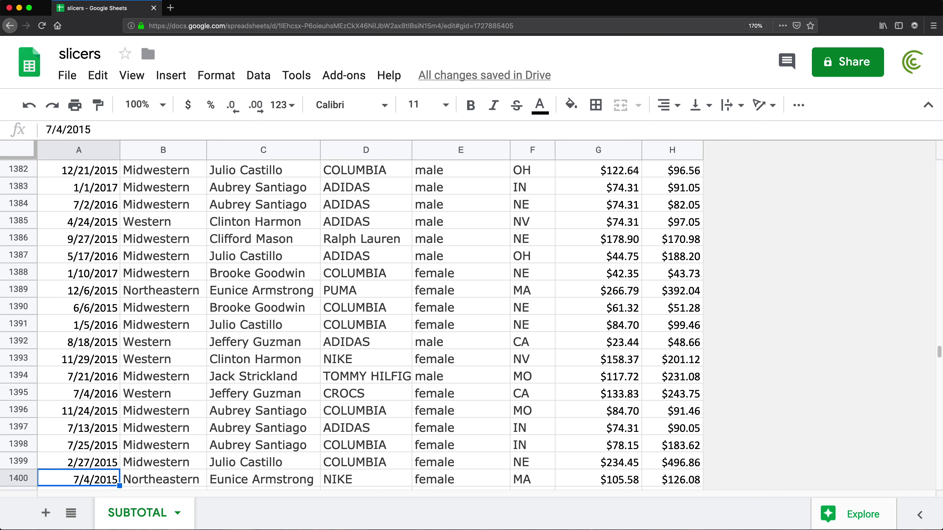
pyautogui.press('Down')
pyautogui.press('Down')
pyautogui.press('Down')
pyautogui.press('Up')
pyautogui.press('Up')
pyautogui.press('Up')
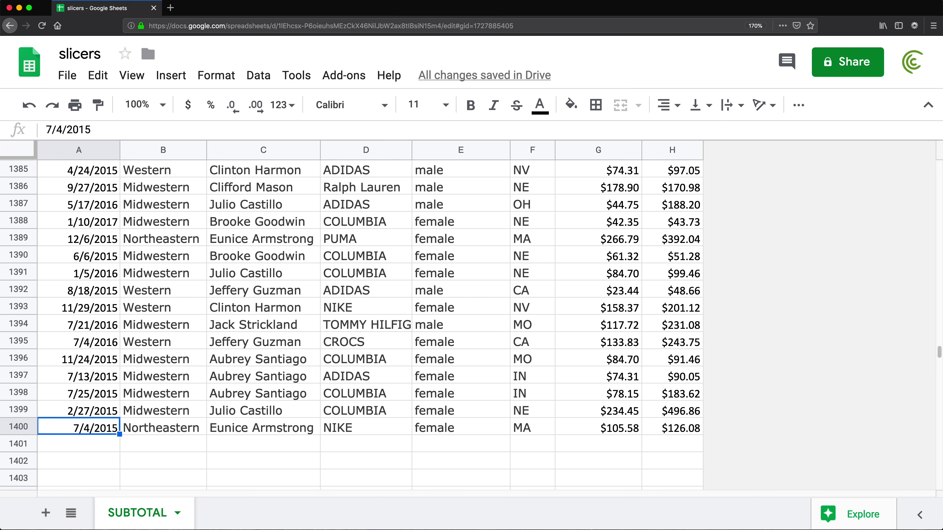
pyautogui.press('super+Up')
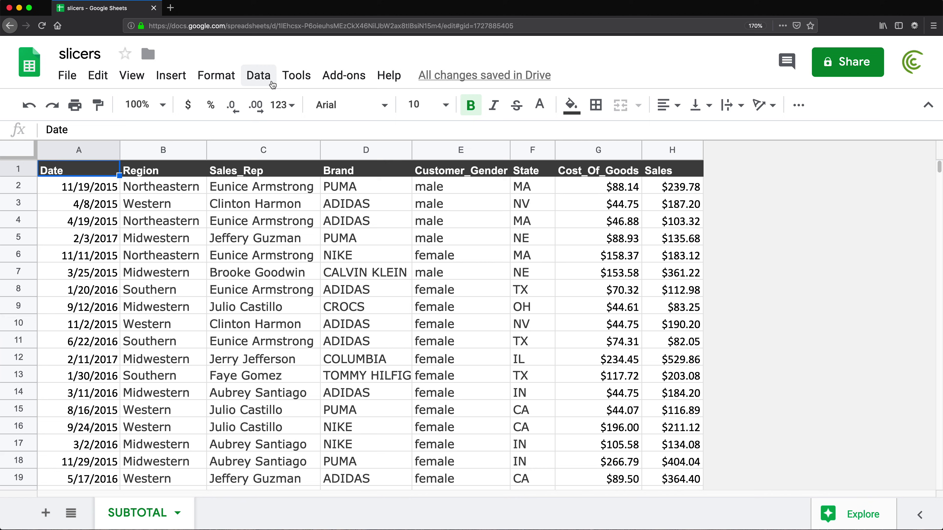
# Step: Build a pivot table on a new sheet with the data range reset to columns A:H
pyautogui.click(263, 79)
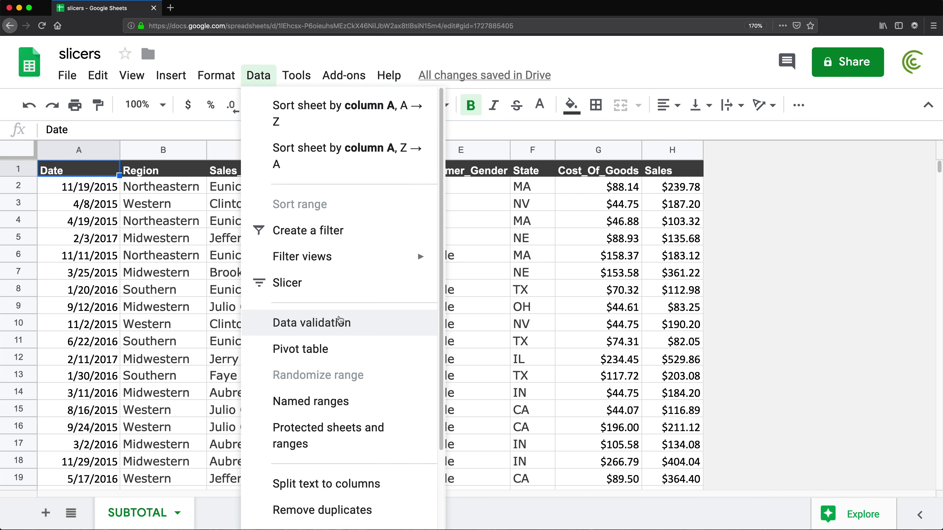
pyautogui.click(330, 351)
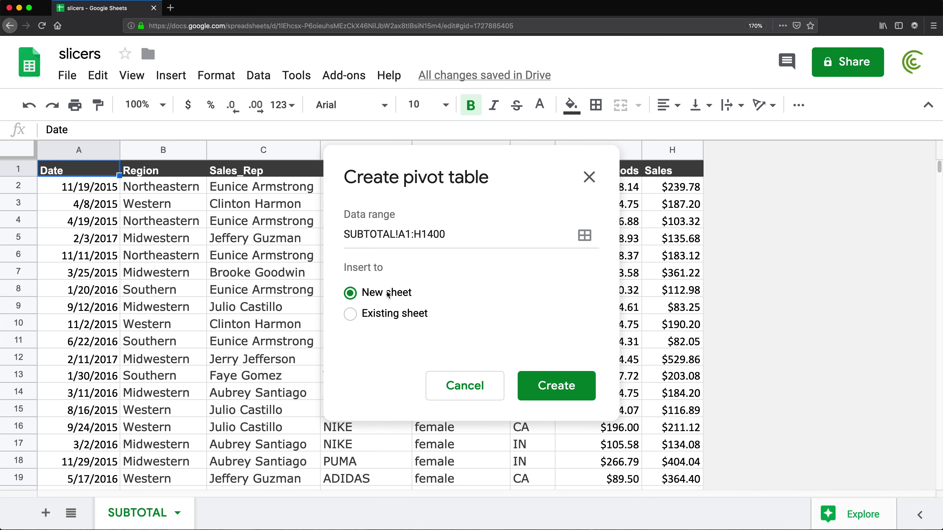
pyautogui.moveTo(457, 160); pyautogui.dragTo(590, 213)
pyautogui.moveTo(638, 289); pyautogui.dragTo(340, 267)
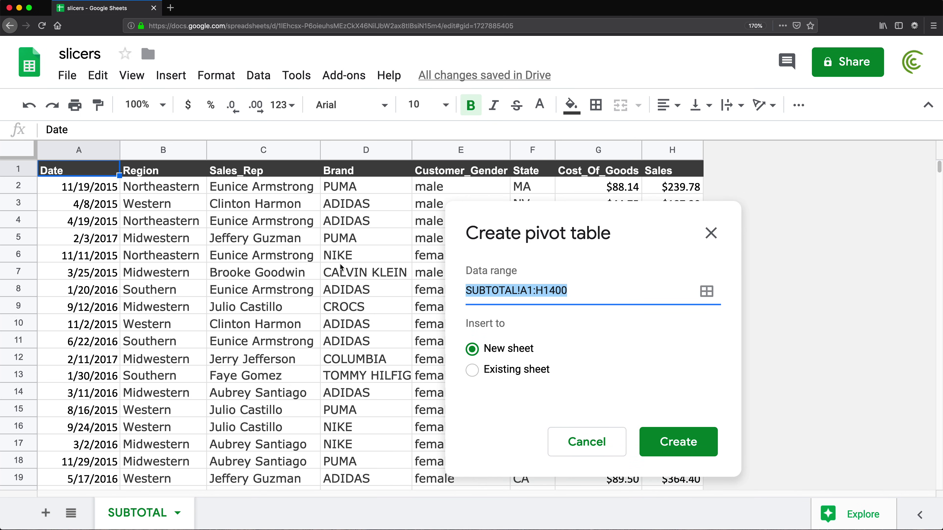
pyautogui.press('BackSpace')
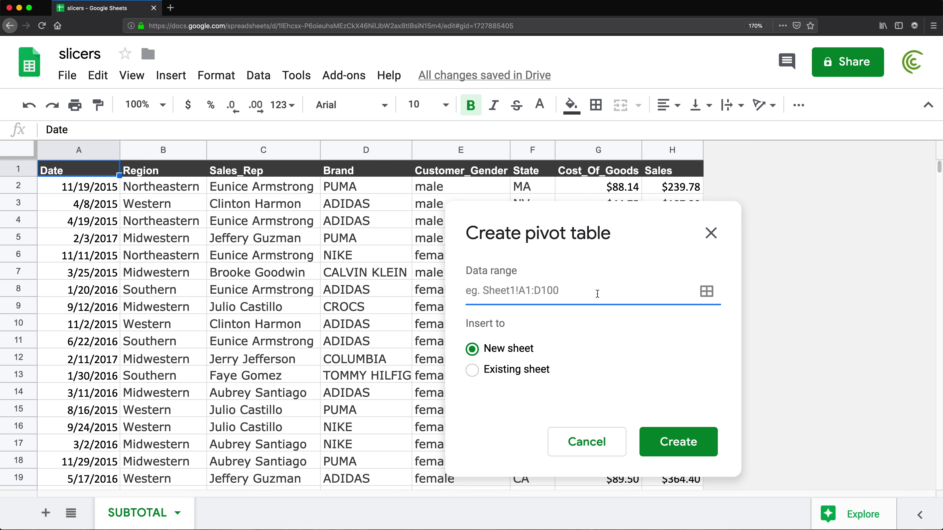
pyautogui.click(706, 291)
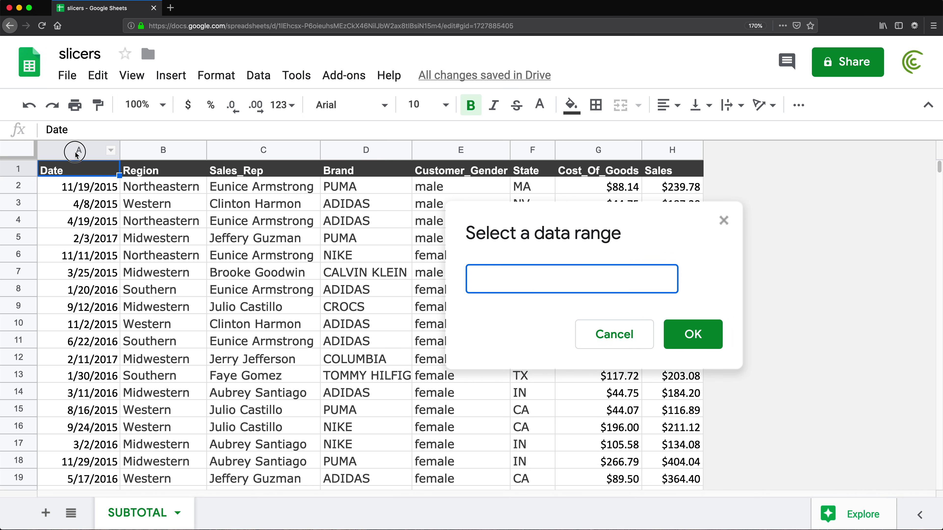
pyautogui.moveTo(79, 150); pyautogui.dragTo(694, 156)
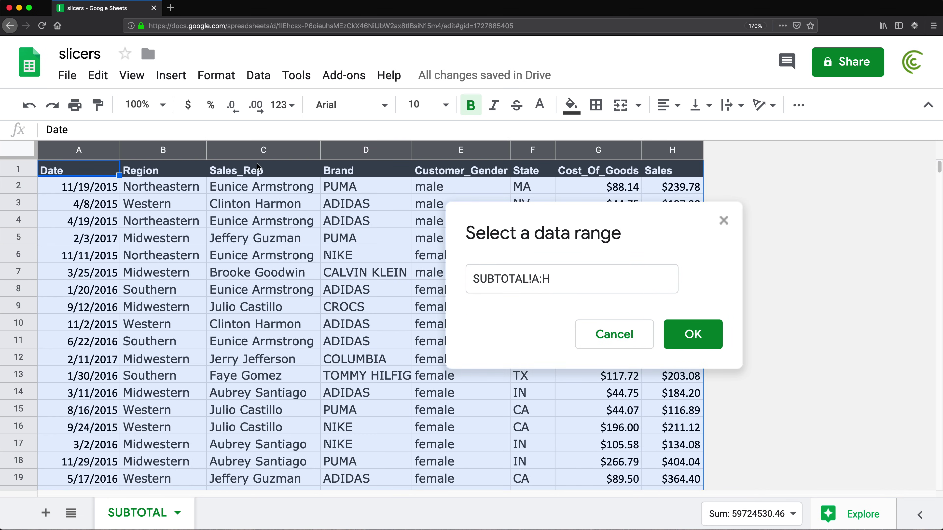
pyautogui.click(694, 342)
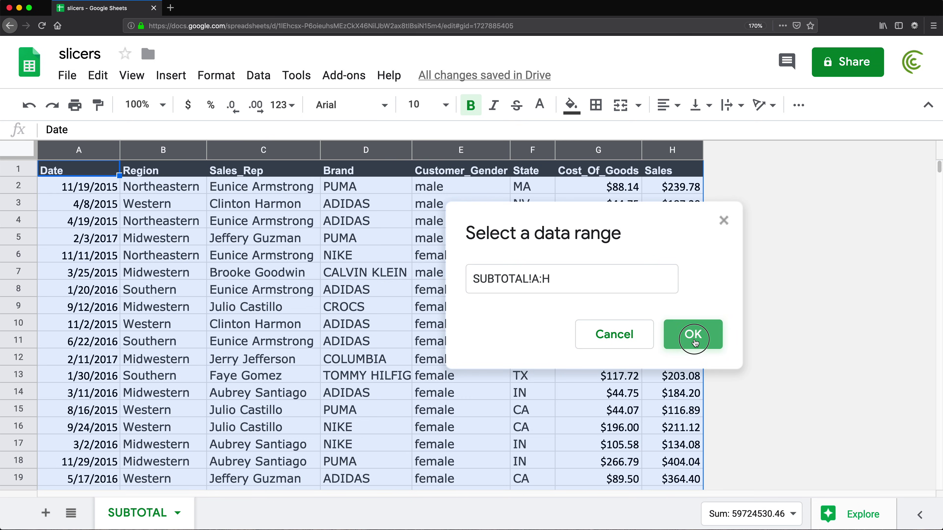
pyautogui.click(551, 386)
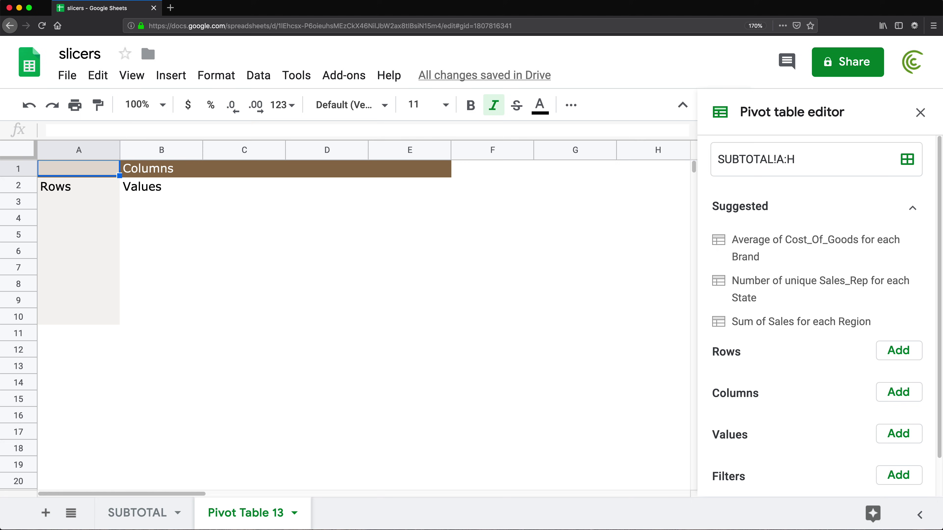
# Step: Add Sales as a SUM value and Sales_Rep as rows, then widen column A for full names
pyautogui.scroll(-1, 743, 394)
pyautogui.click(887, 396)
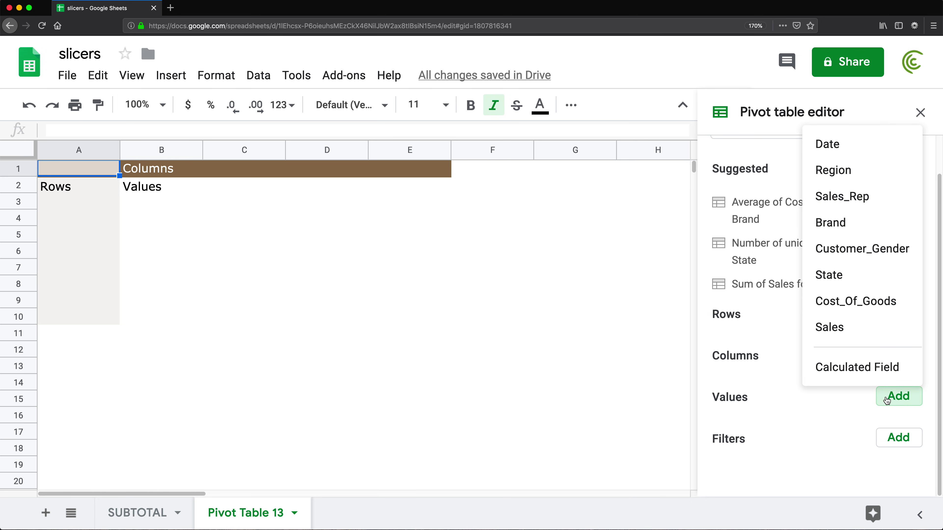
pyautogui.click(848, 330)
pyautogui.click(879, 231)
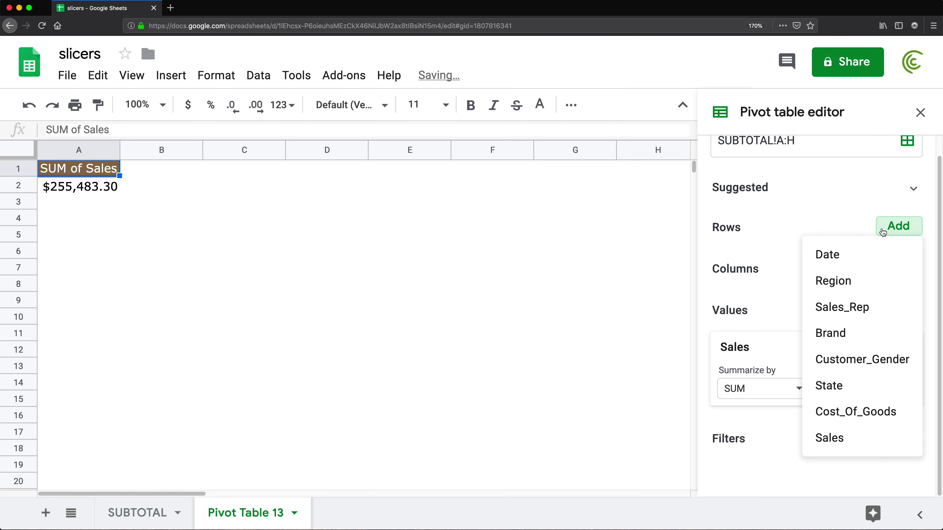
pyautogui.click(859, 309)
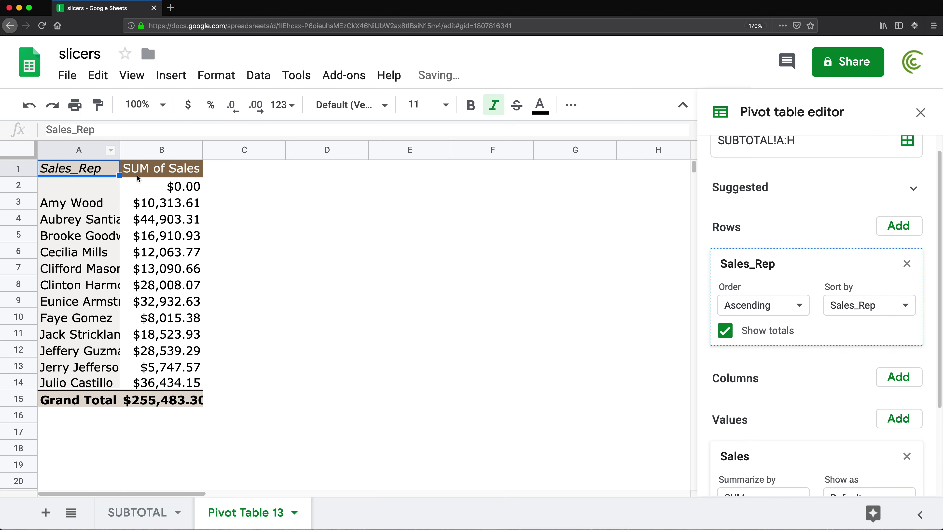
pyautogui.moveTo(119, 149); pyautogui.dragTo(161, 149)
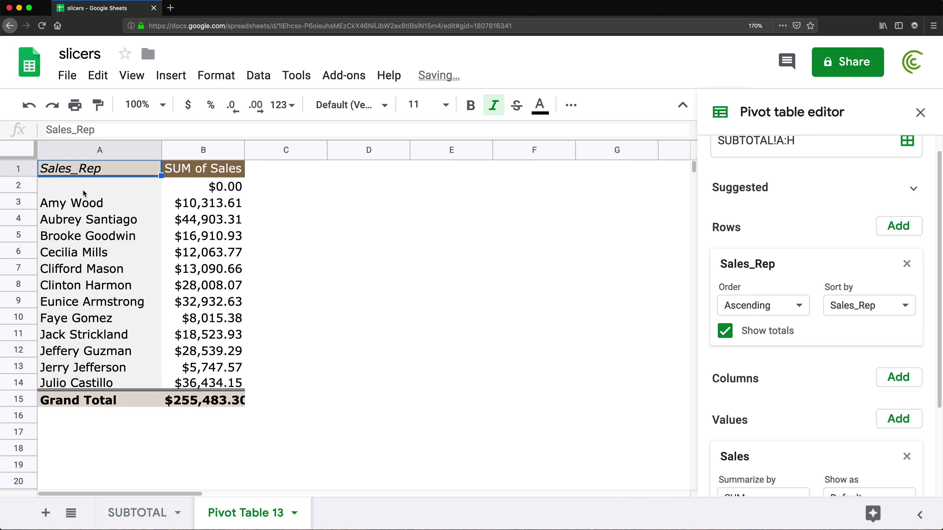
pyautogui.moveTo(84, 193); pyautogui.dragTo(180, 186)
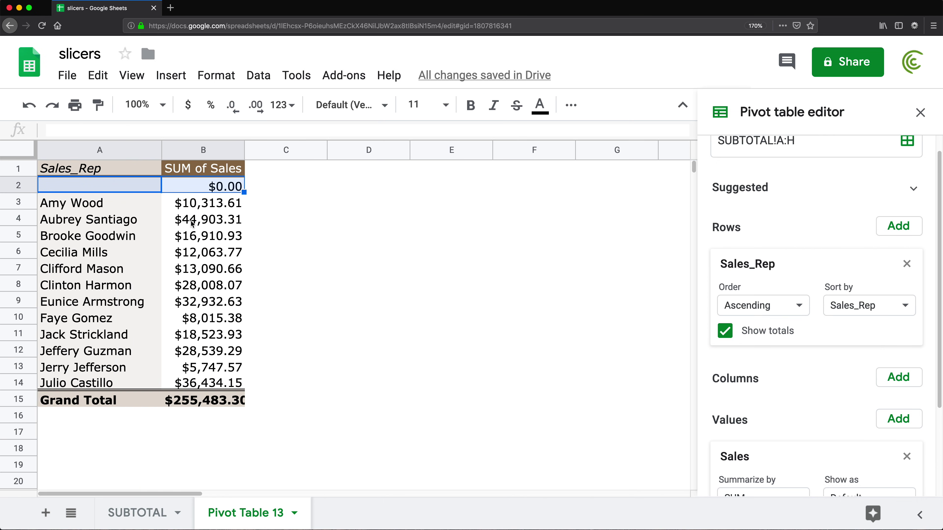
# Step: Add a Sales_Rep filter with the condition 'Is not empty' to remove the blank $0.00 row
pyautogui.scroll(-3, 813, 370)
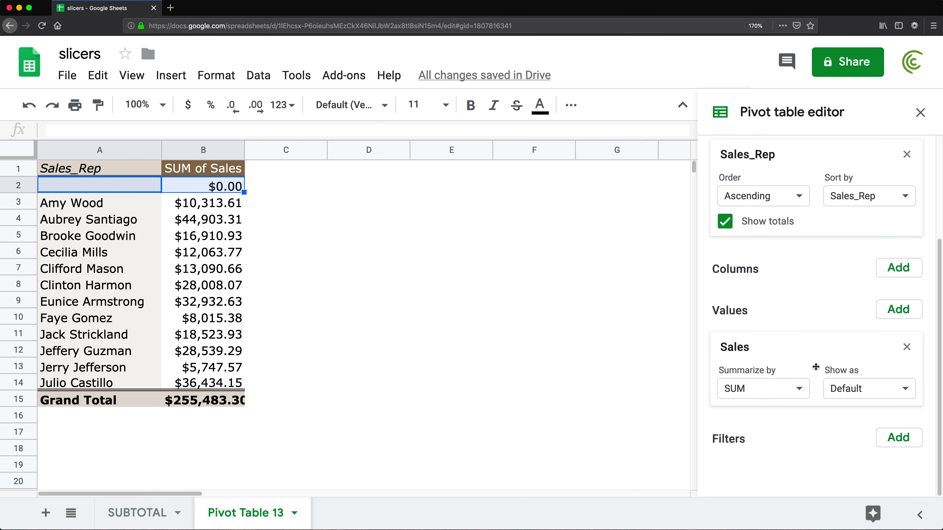
pyautogui.click(903, 442)
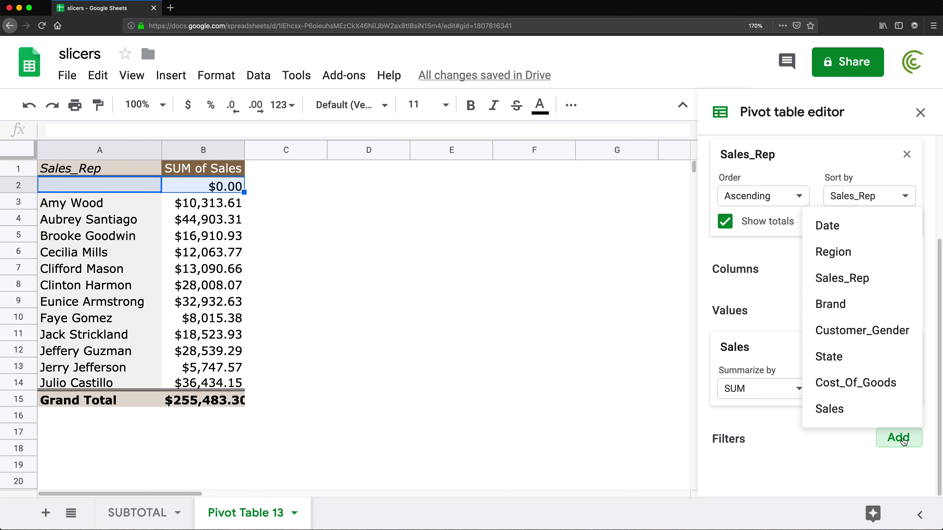
pyautogui.click(853, 277)
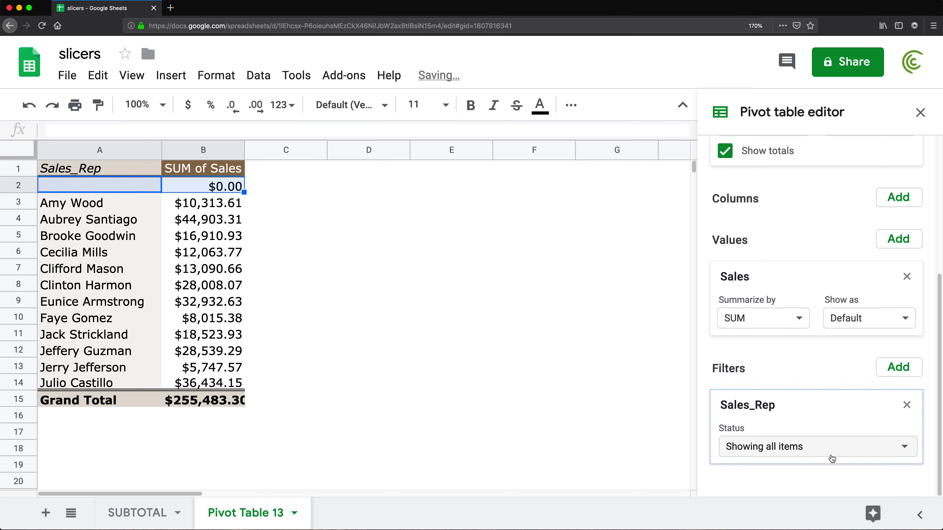
pyautogui.click(816, 449)
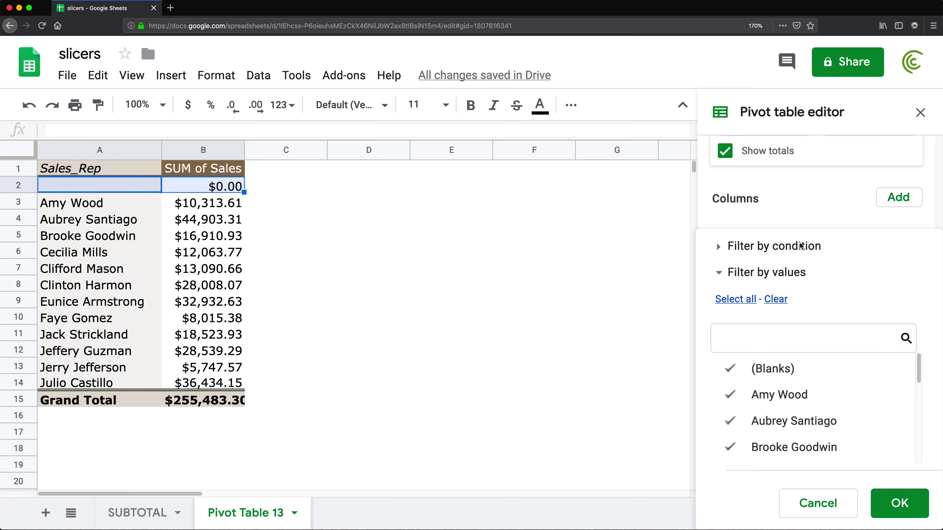
pyautogui.click(726, 248)
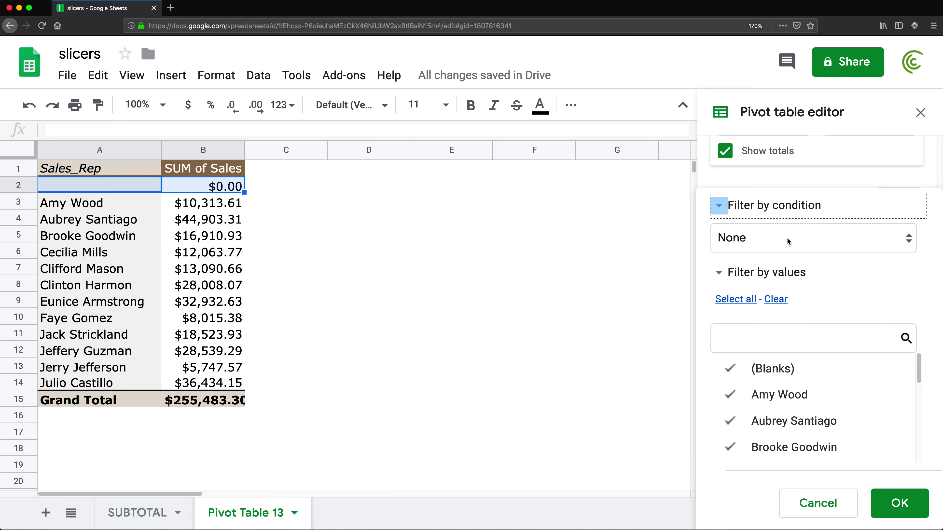
pyautogui.click(795, 244)
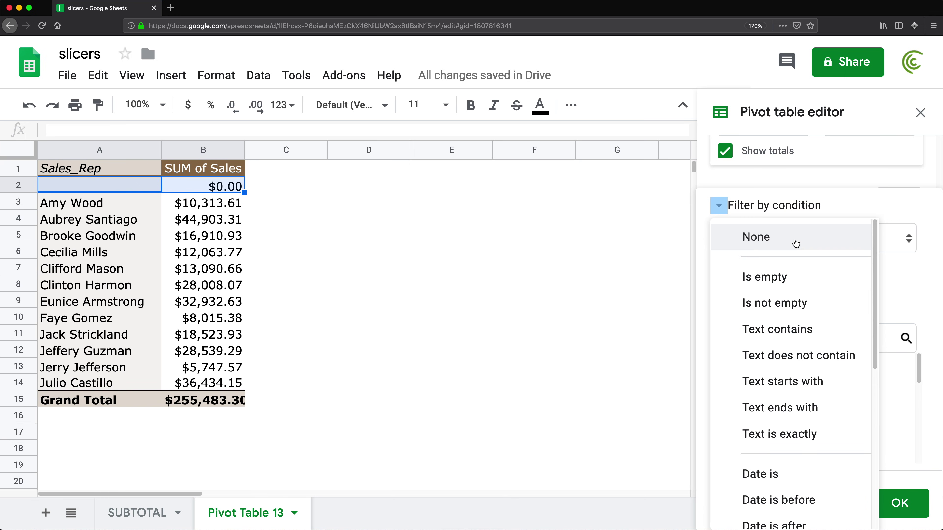
pyautogui.click(800, 312)
pyautogui.click(906, 511)
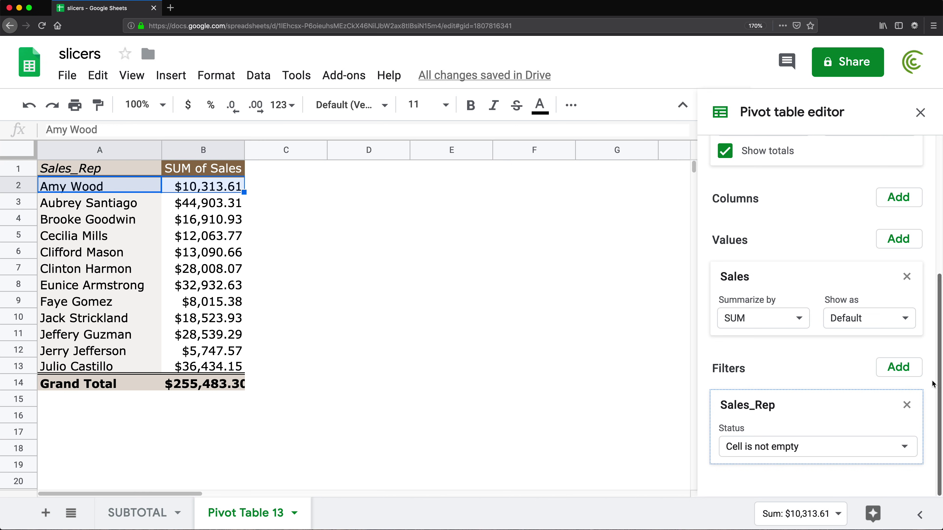
# Step: Add a Region filter to the pivot table showing only Midwestern
pyautogui.click(904, 373)
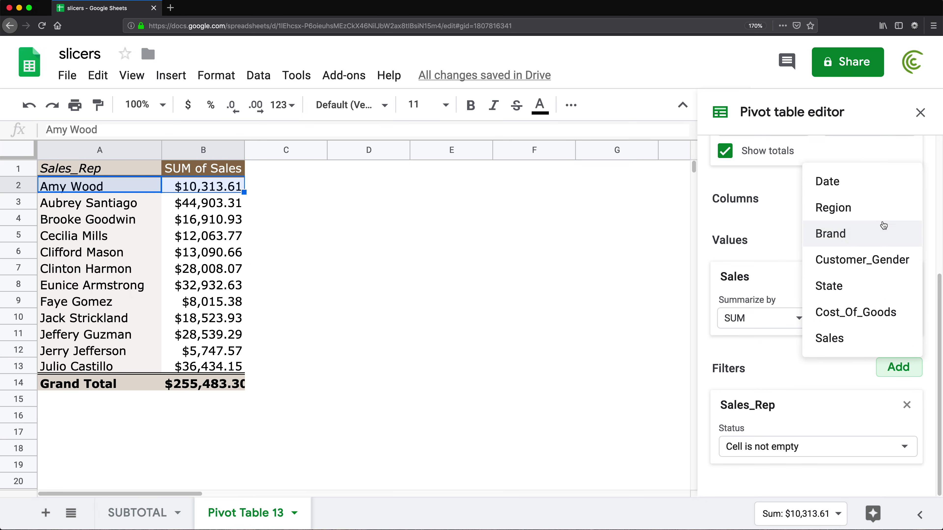
pyautogui.click(846, 206)
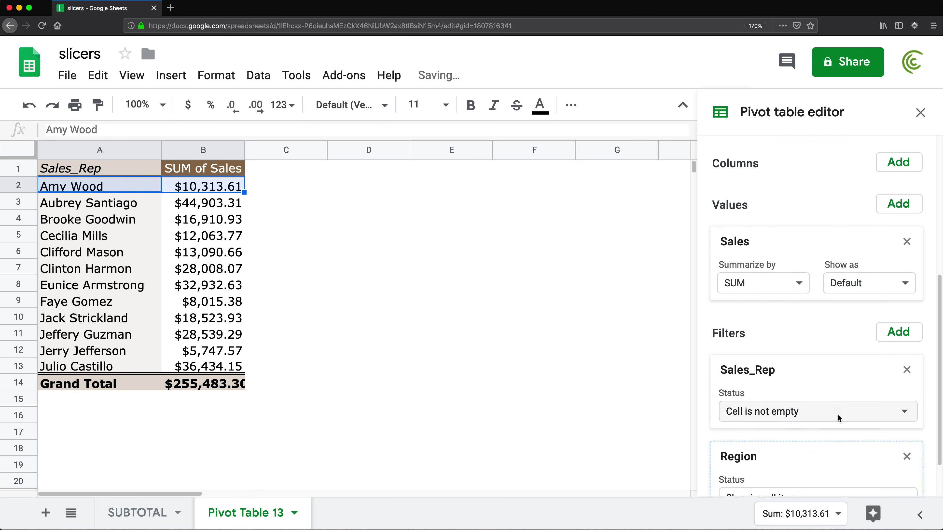
pyautogui.click(793, 449)
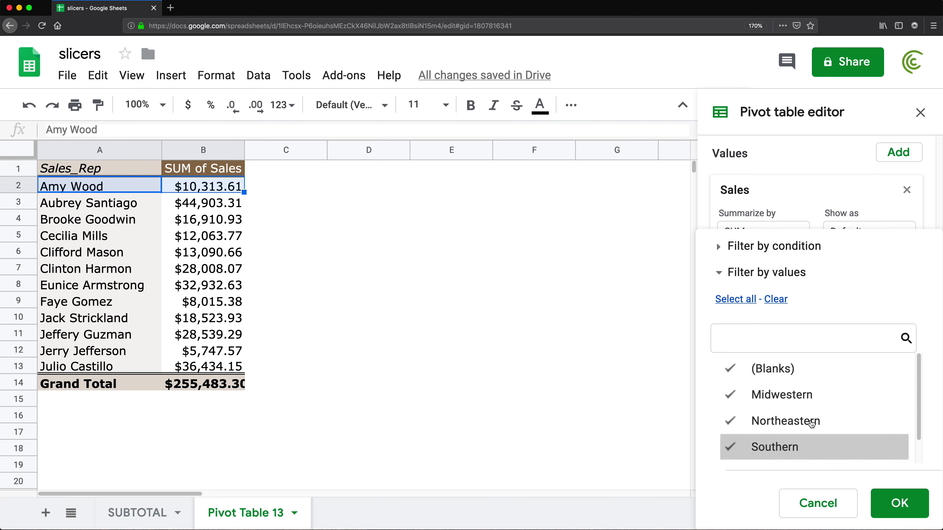
pyautogui.click(778, 299)
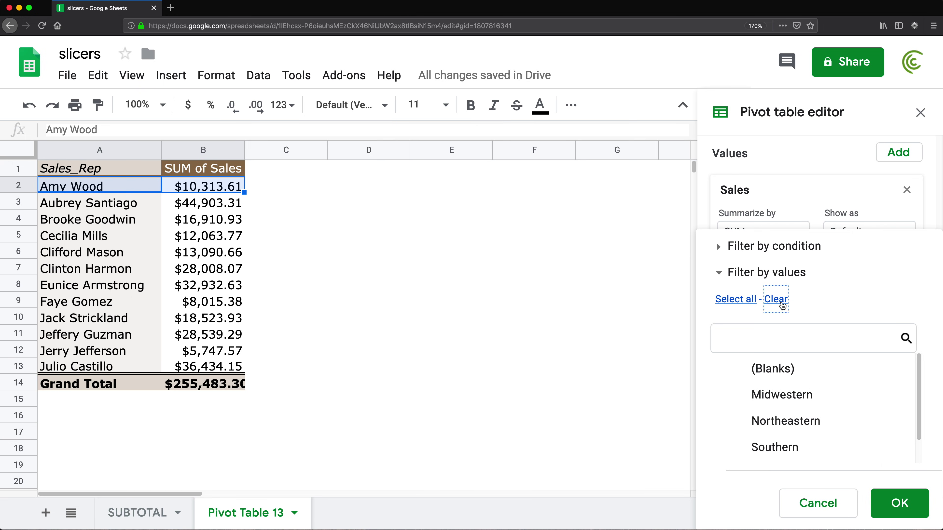
pyautogui.click(805, 406)
pyautogui.click(900, 503)
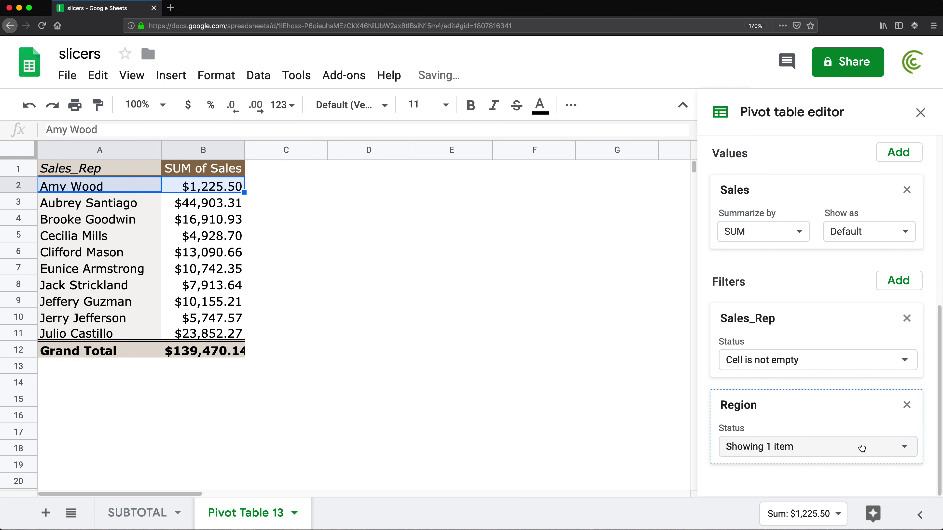
# Step: Switch the Region filter to Northeastern, then restore all regions and remove the filter
pyautogui.click(845, 454)
pyautogui.click(800, 415)
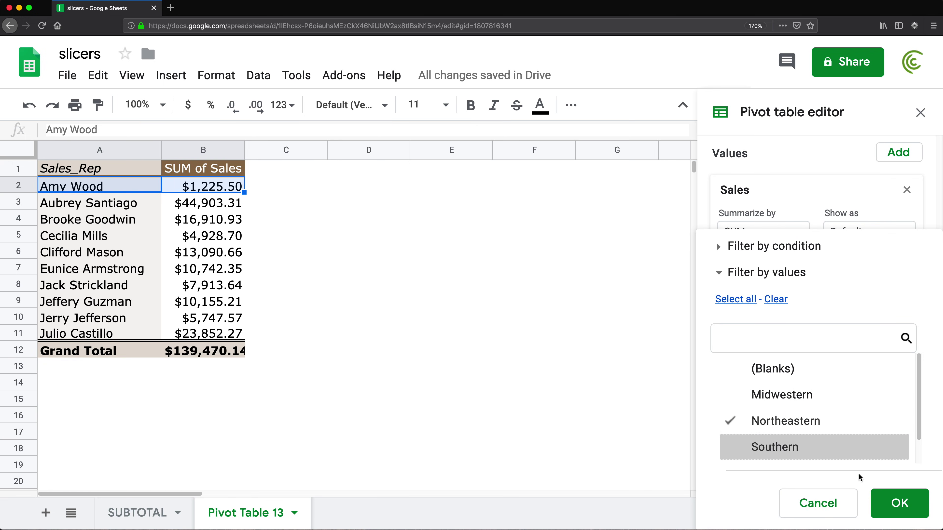
pyautogui.click(898, 503)
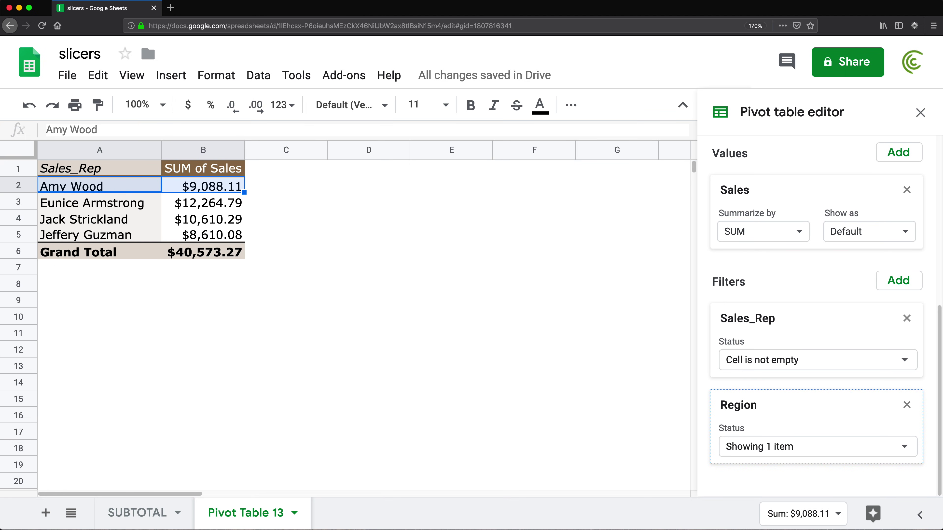
pyautogui.click(868, 451)
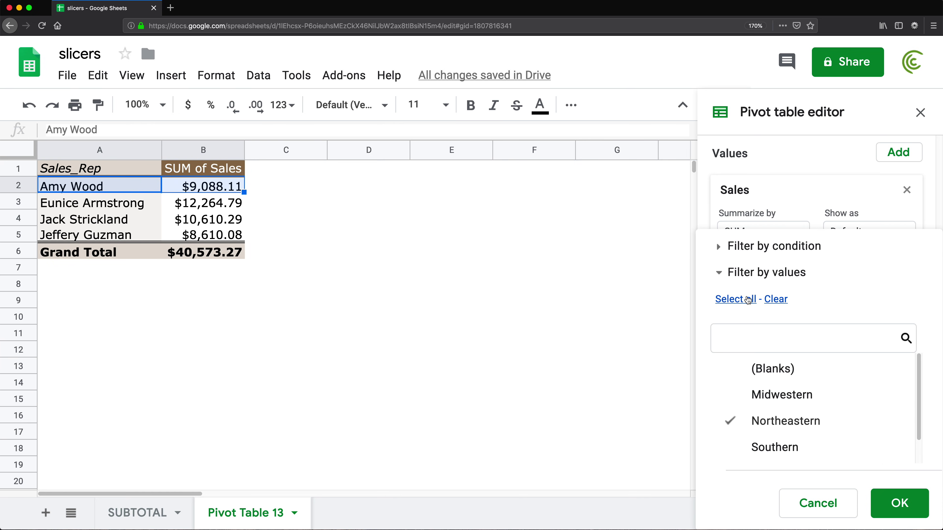
pyautogui.click(739, 300)
pyautogui.click(877, 513)
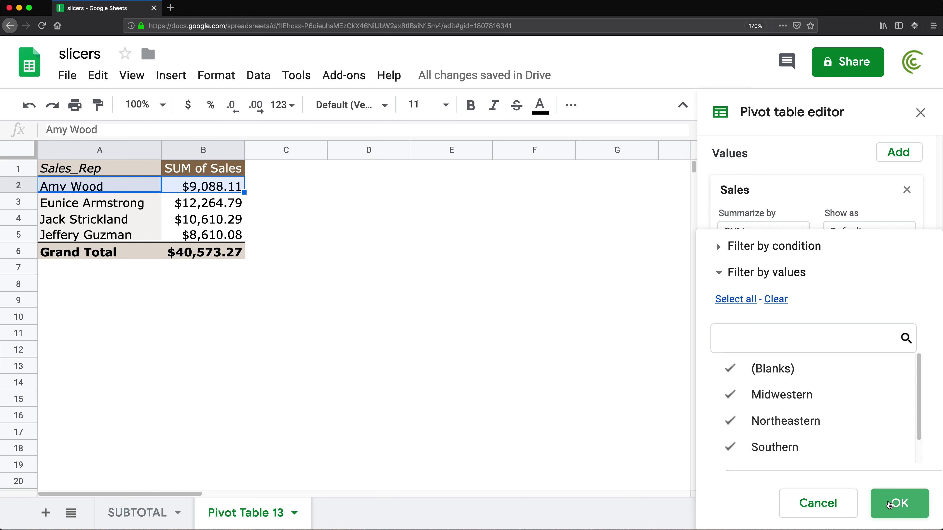
pyautogui.click(907, 406)
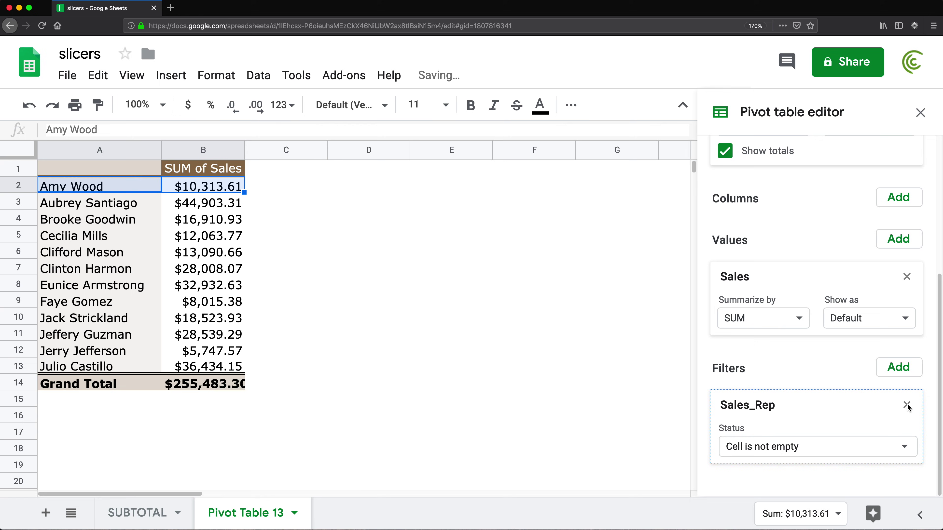
pyautogui.click(204, 242)
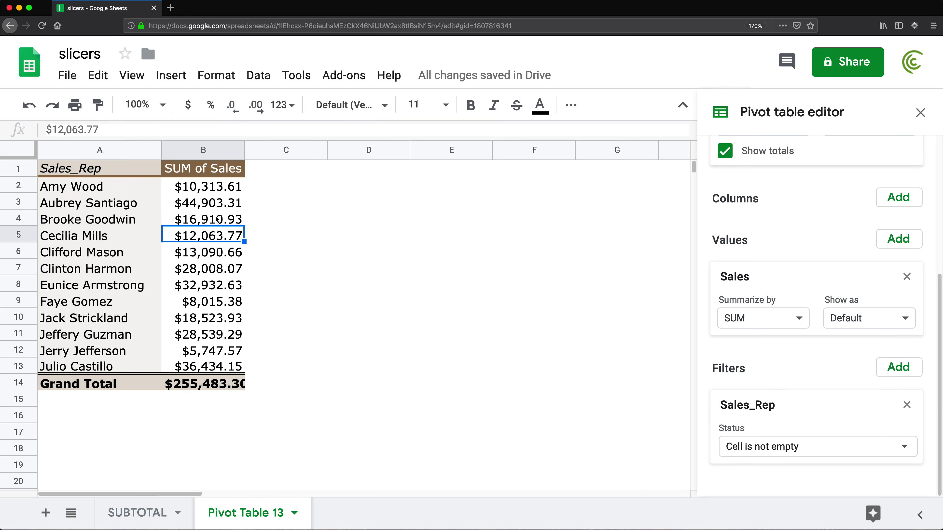
# Step: Insert a slicer on the Region column and move it to columns D–F near the top
pyautogui.click(180, 284)
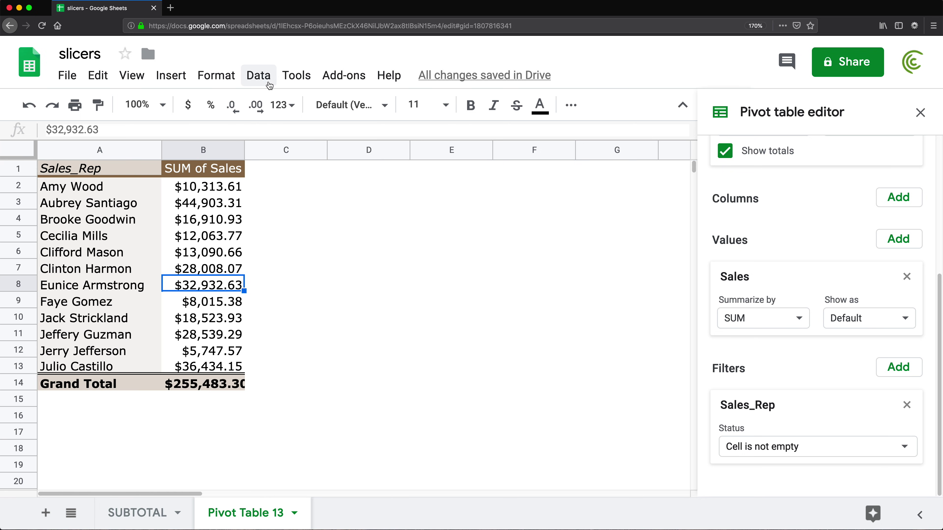
pyautogui.click(258, 75)
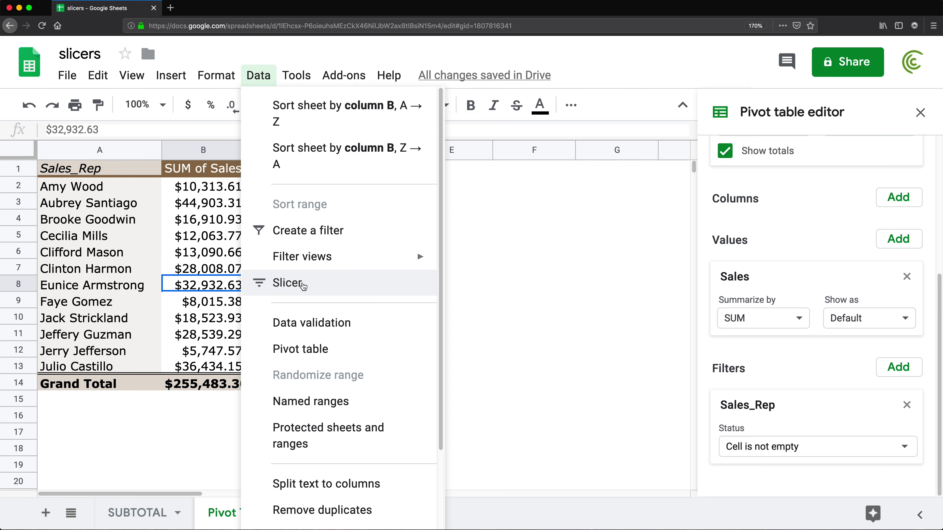
pyautogui.click(304, 284)
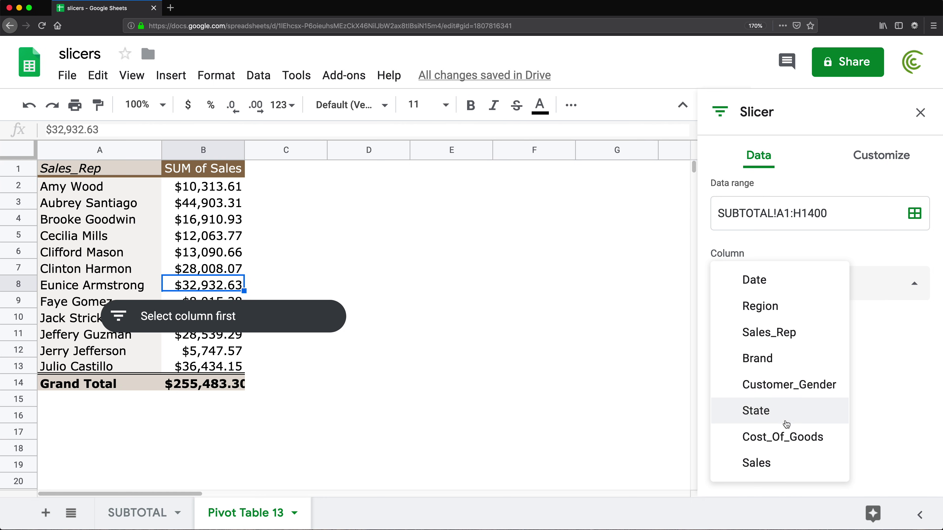
pyautogui.click(760, 306)
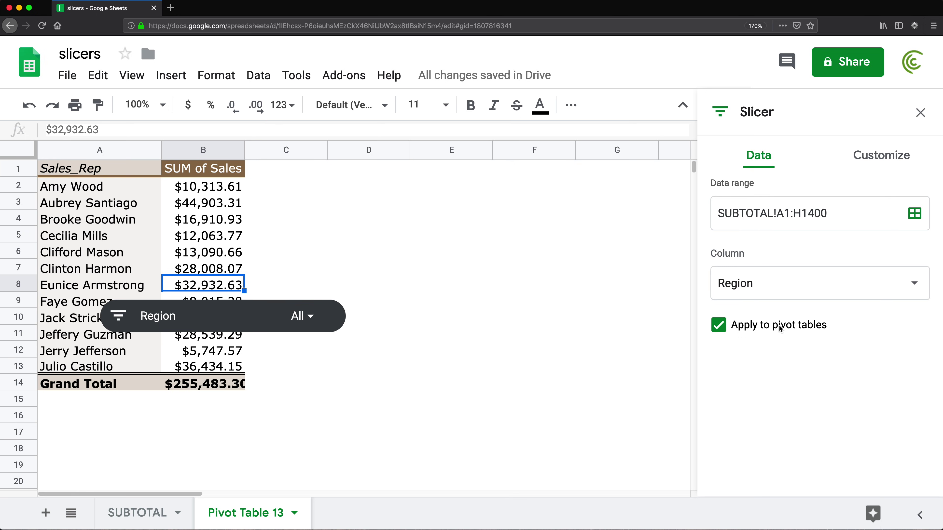
pyautogui.click(258, 311)
pyautogui.moveTo(258, 312); pyautogui.dragTo(468, 192)
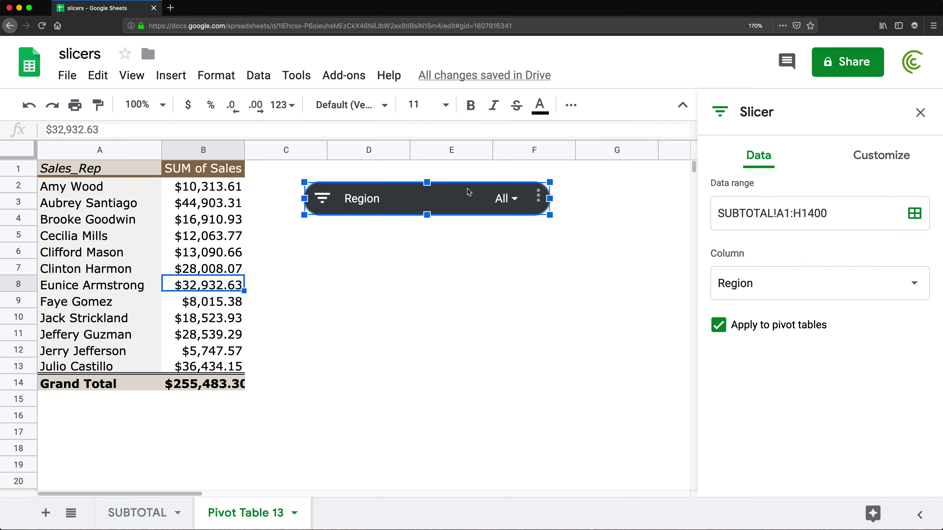
pyautogui.click(445, 251)
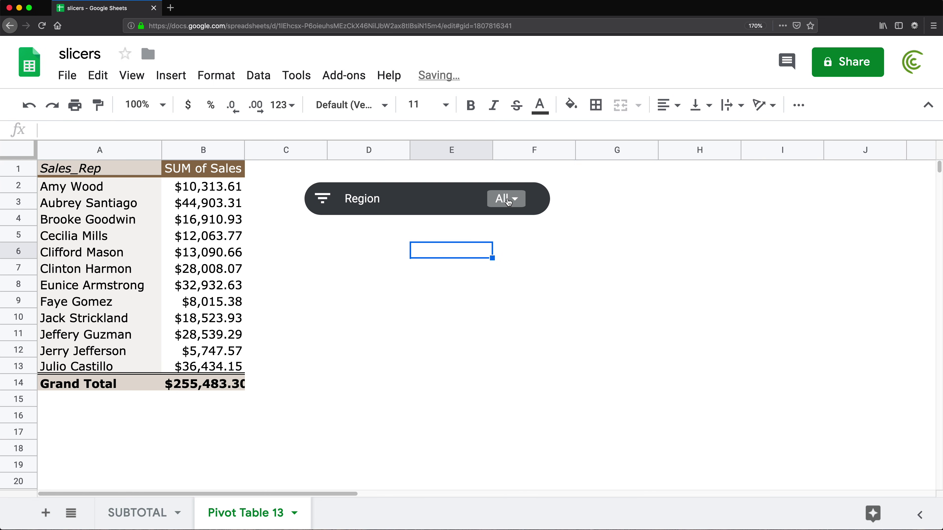
# Step: Set the Region slicer to show only Midwestern
pyautogui.click(507, 199)
pyautogui.click(382, 266)
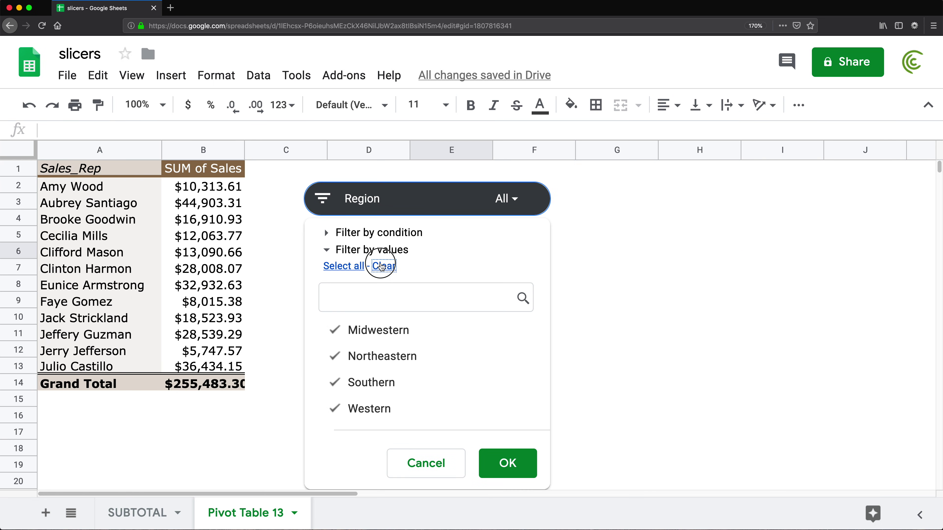
pyautogui.click(394, 332)
pyautogui.click(500, 463)
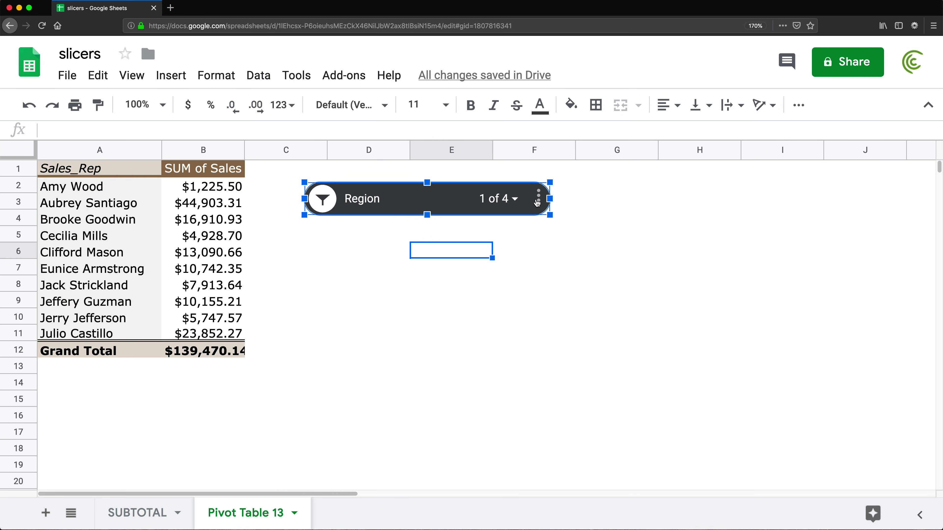
# Step: Restore all four regions in the slicer and move it up beside the header row
pyautogui.click(518, 205)
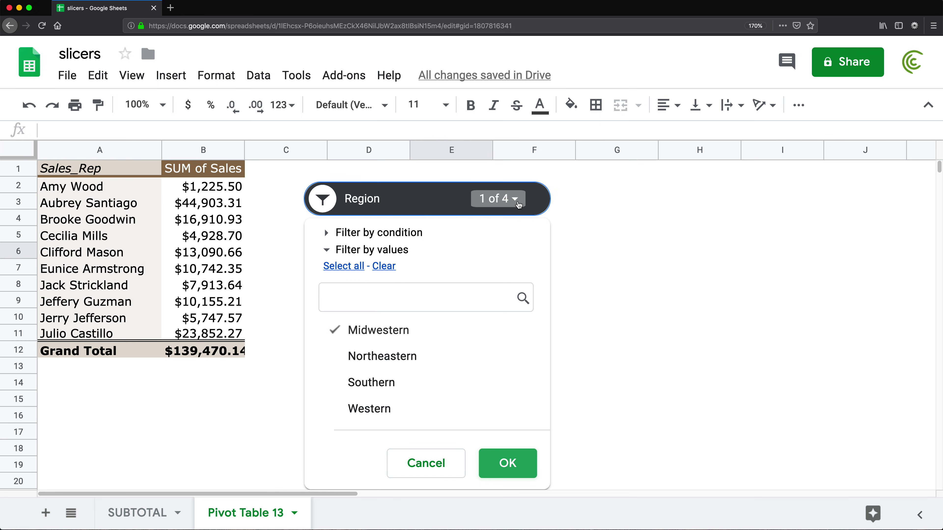
pyautogui.click(351, 267)
pyautogui.click(535, 478)
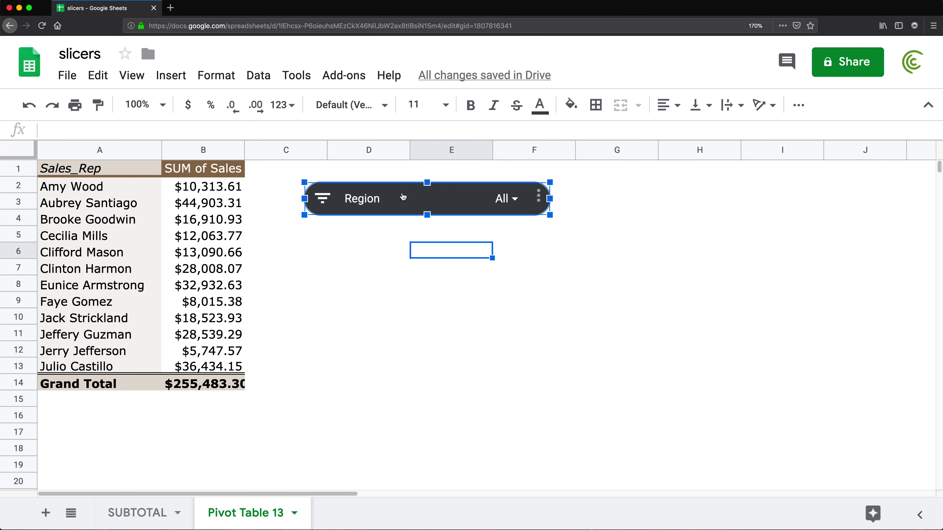
pyautogui.moveTo(420, 195); pyautogui.dragTo(392, 179)
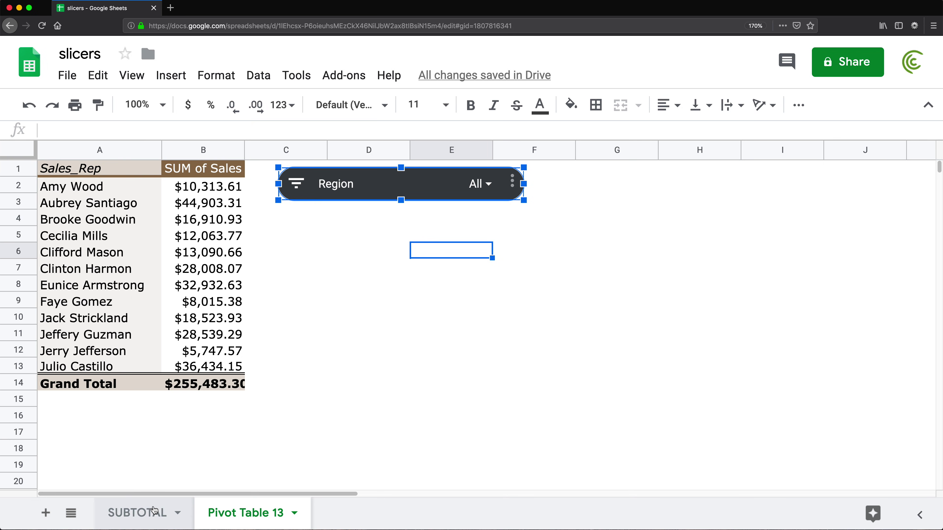
# Step: Rename the 'Pivot Table 13' sheet to 'report'
pyautogui.click(417, 356)
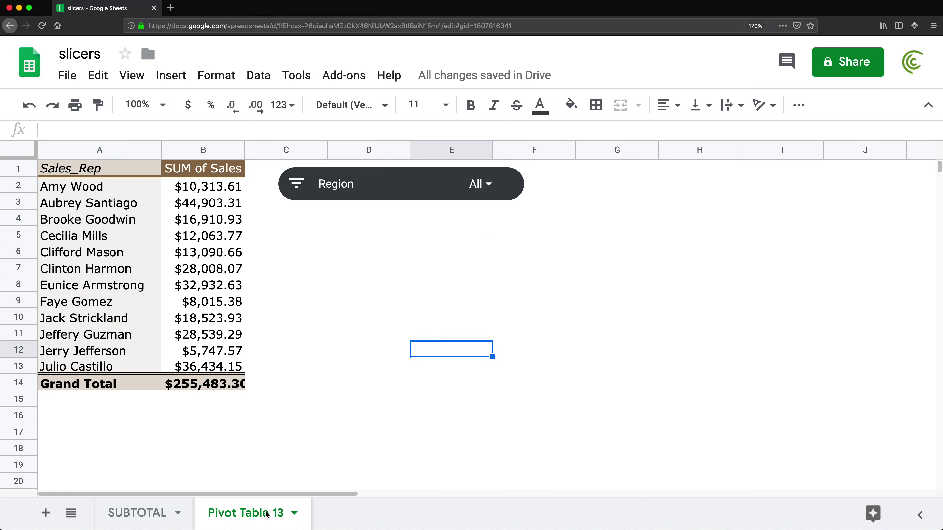
pyautogui.doubleClick(245, 514)
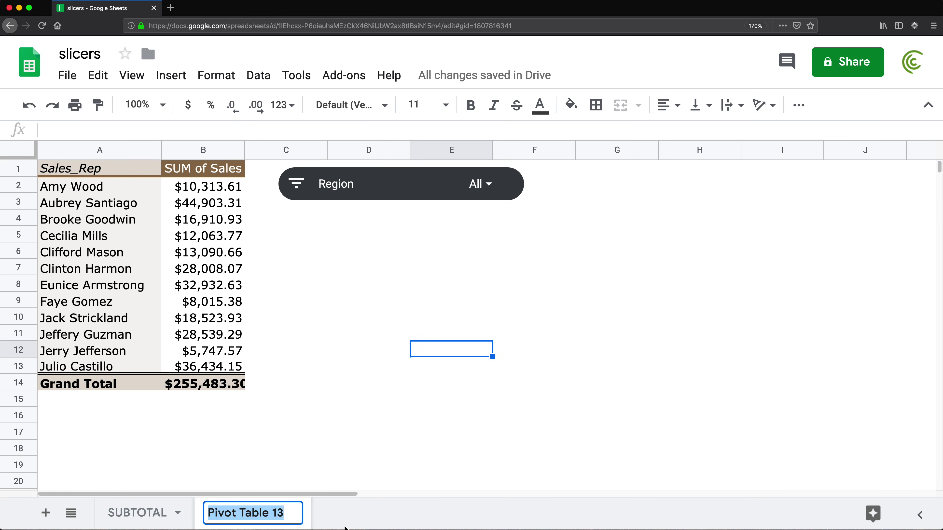
pyautogui.write('report')
pyautogui.press('Return')
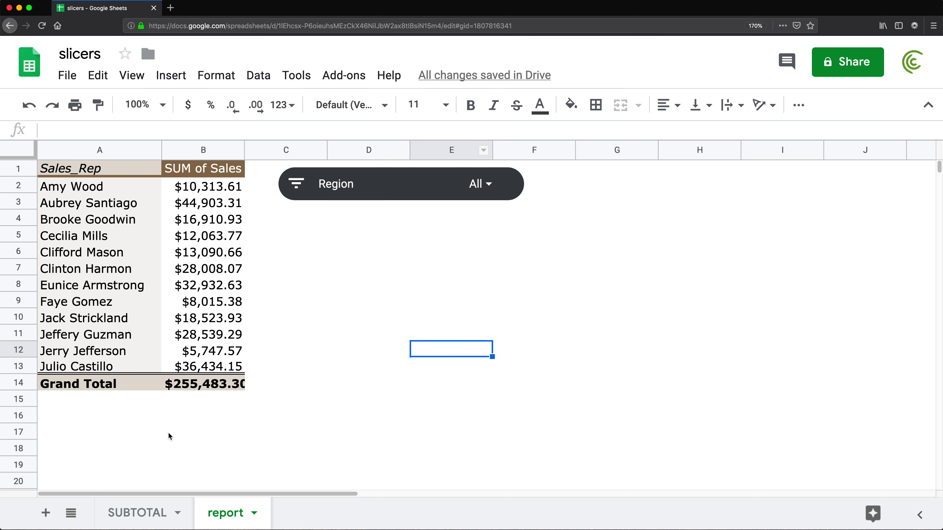
# Step: On the SUBTOTAL sheet, select columns A through H and start a new pivot table
pyautogui.click(147, 514)
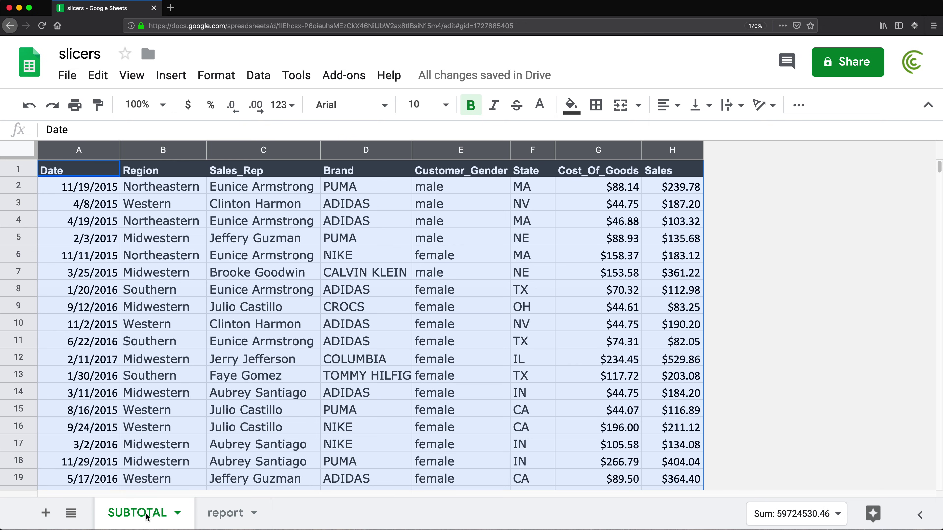
pyautogui.click(104, 242)
pyautogui.click(79, 149)
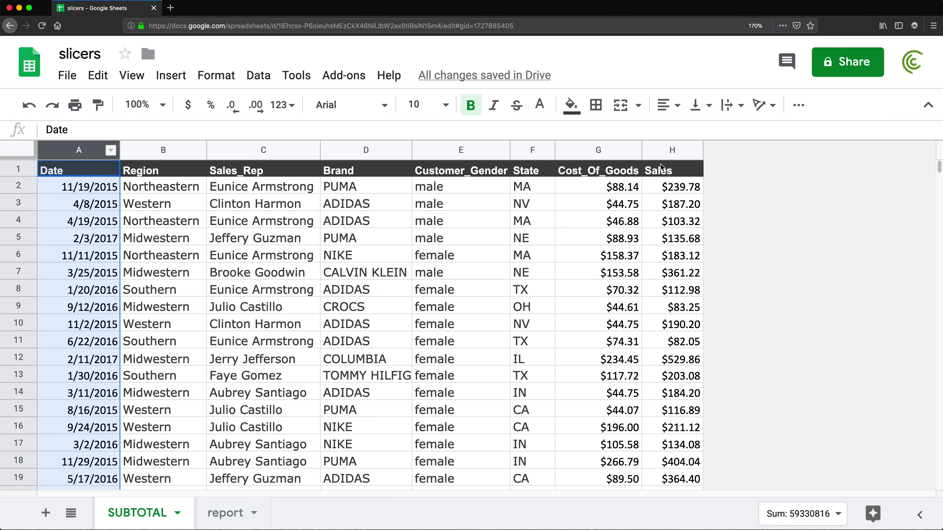
pyautogui.keyDown('shift'); pyautogui.click(664, 150); pyautogui.keyUp('shift')
pyautogui.click(258, 76)
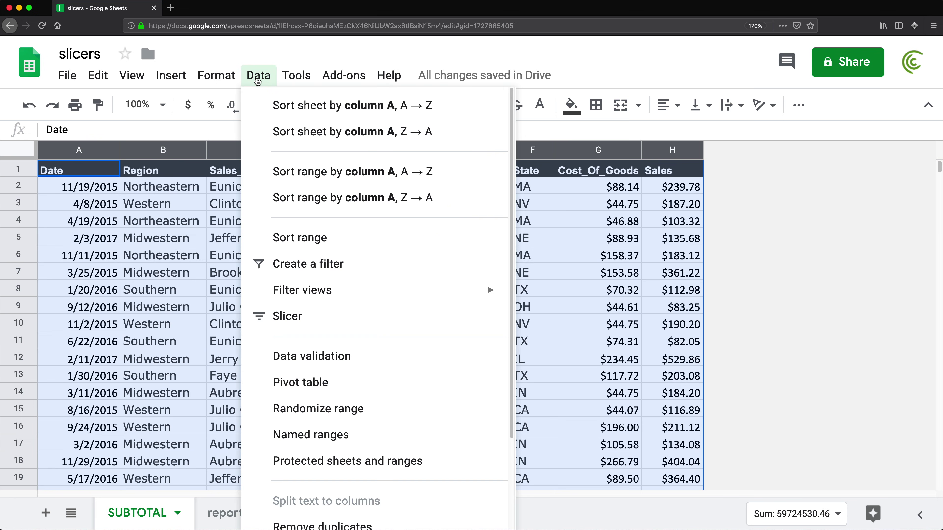
pyautogui.click(358, 381)
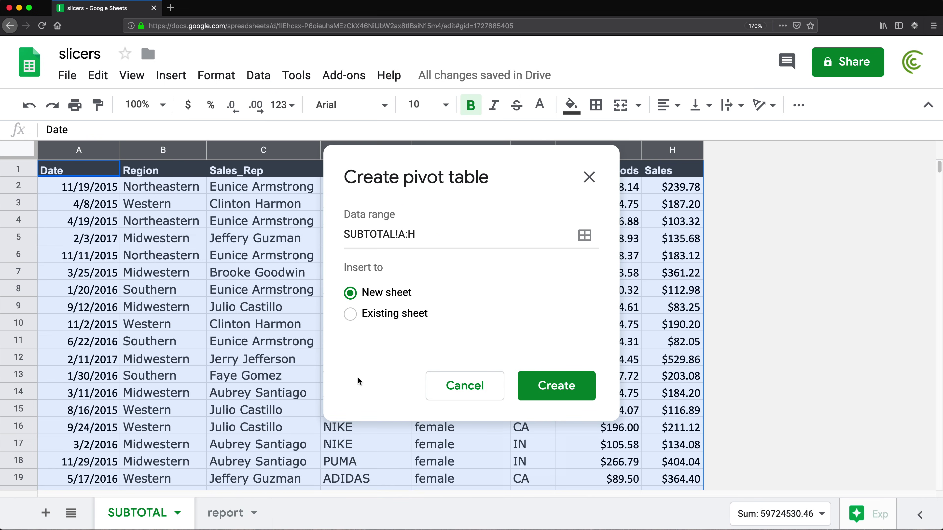
# Step: Set the pivot table's location to existing sheet report at cell G1 and create it
pyautogui.click(401, 316)
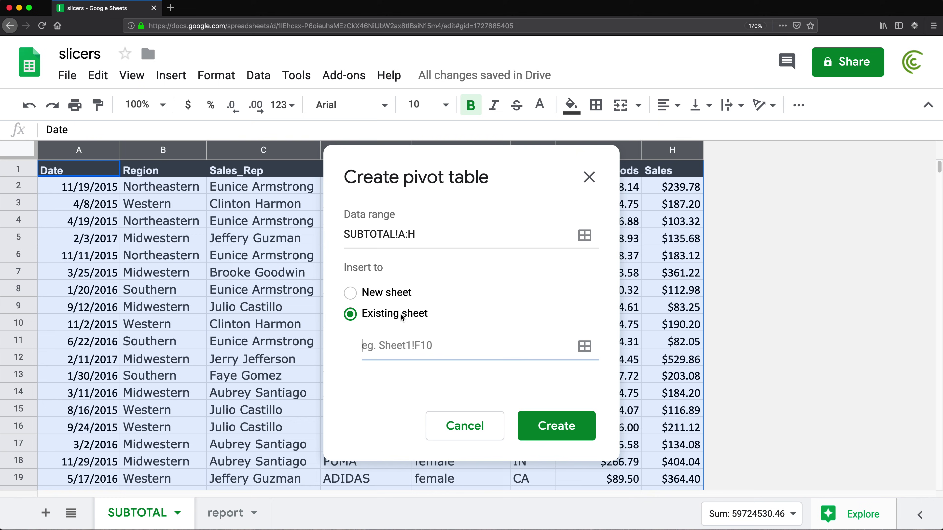
pyautogui.click(584, 346)
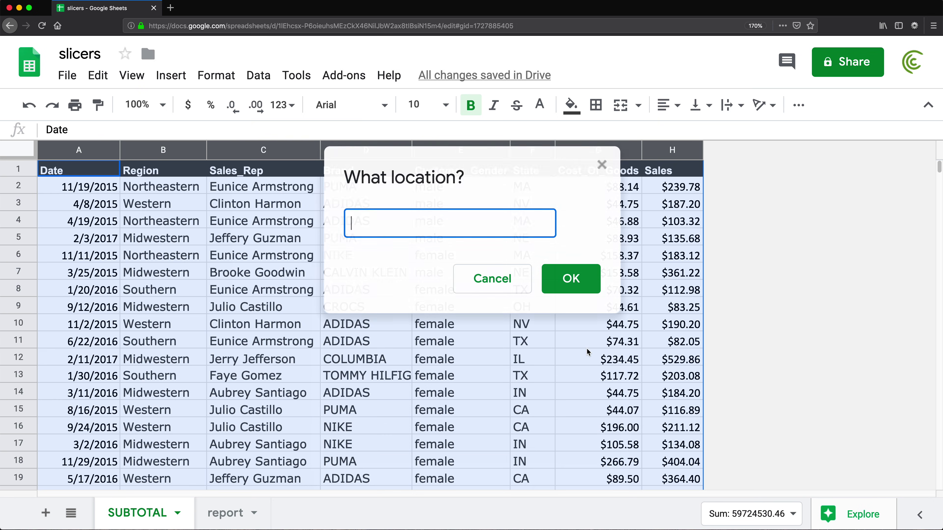
pyautogui.click(235, 514)
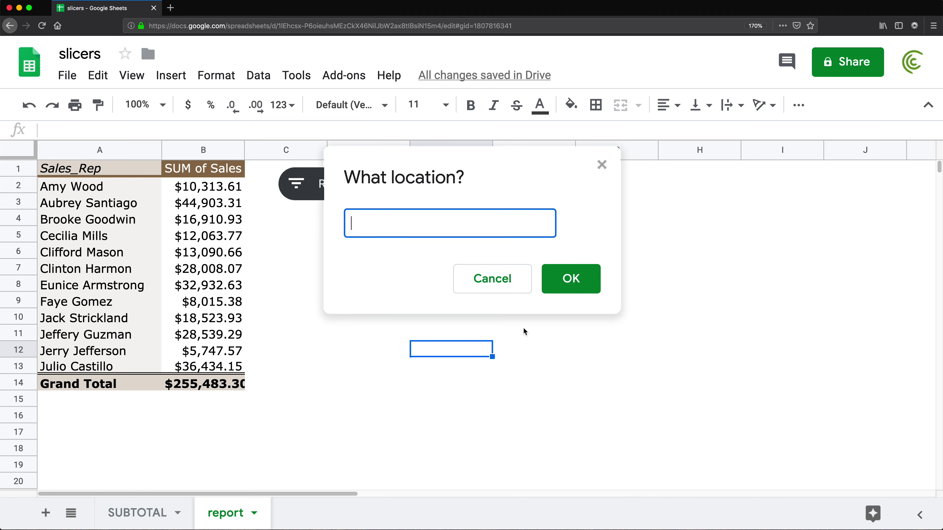
pyautogui.moveTo(530, 165); pyautogui.dragTo(282, 261)
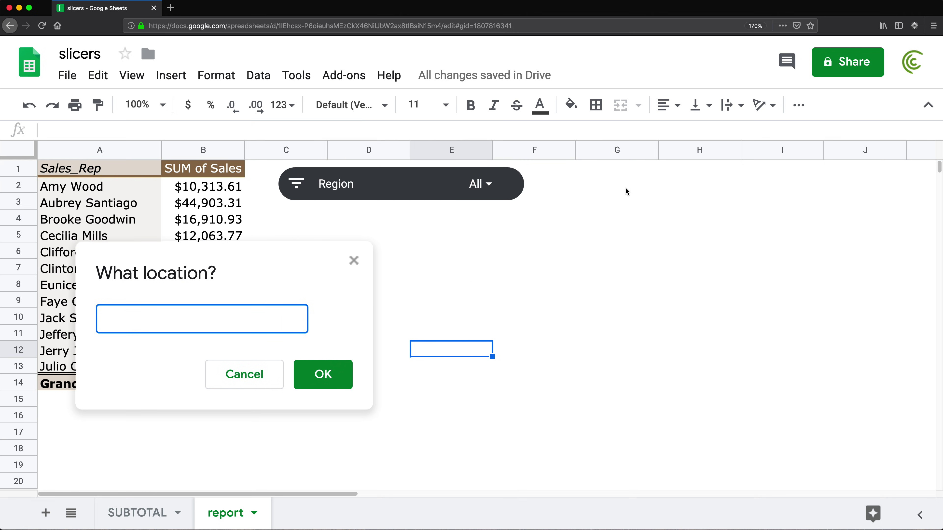
pyautogui.click(615, 170)
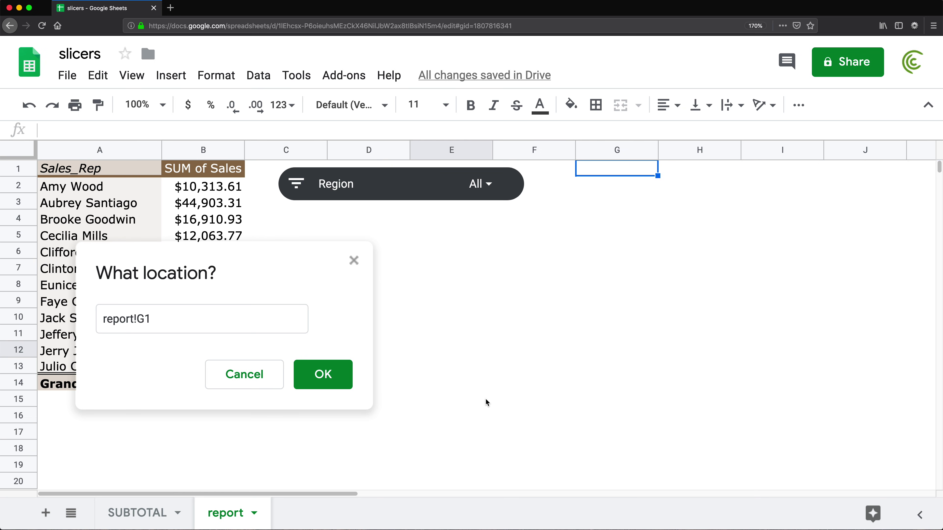
pyautogui.click(325, 377)
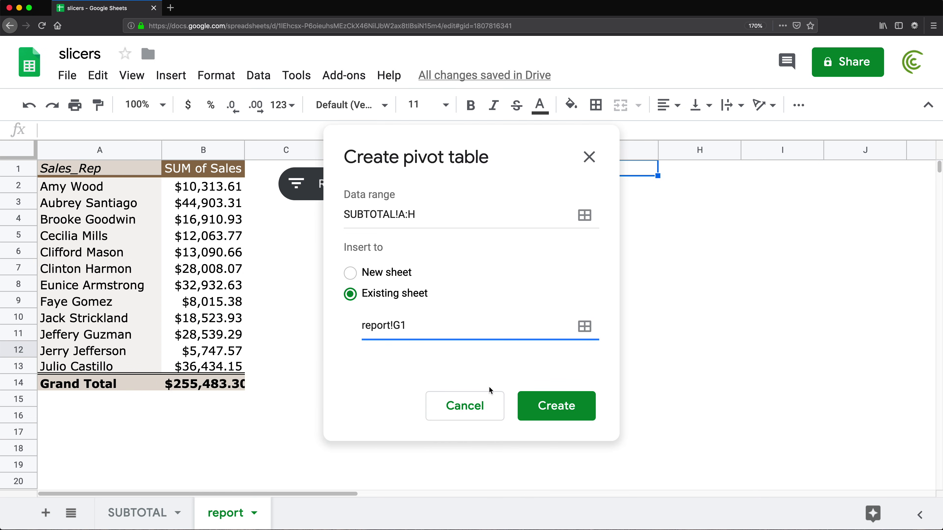
pyautogui.click(558, 414)
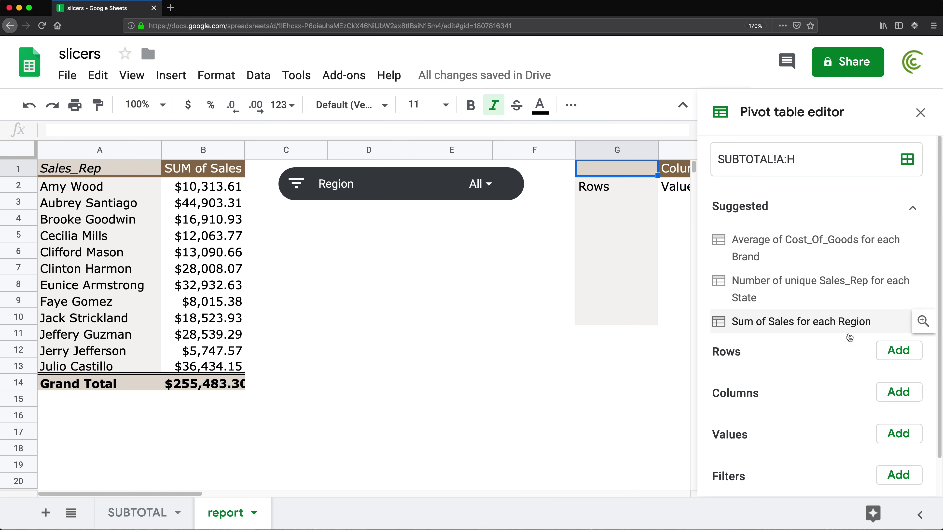
# Step: Group the new pivot by Brand with Sales summarized by COUNTA, and widen column D
pyautogui.click(890, 356)
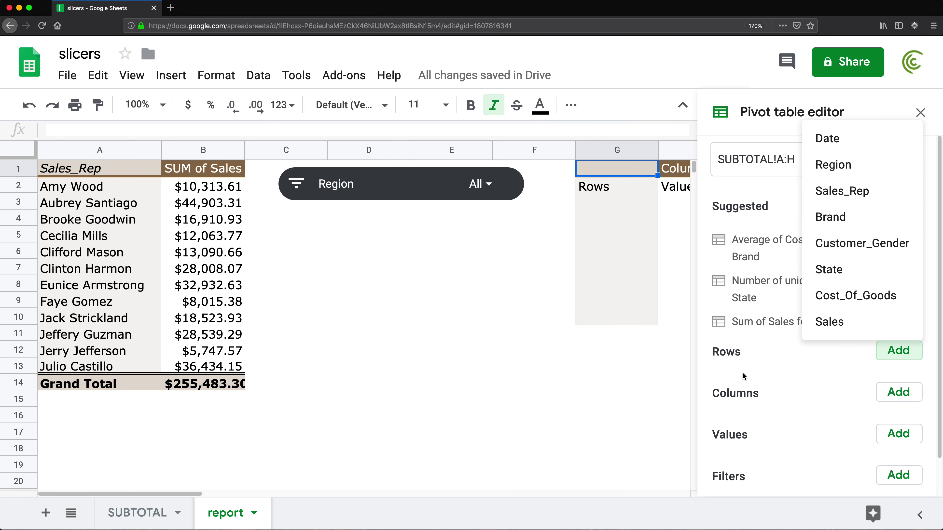
pyautogui.click(850, 217)
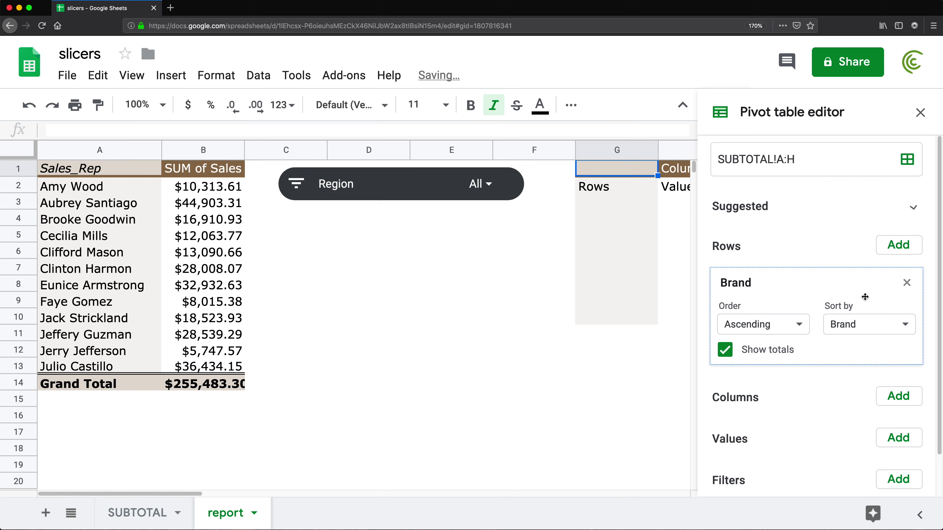
pyautogui.scroll(-2, 879, 436)
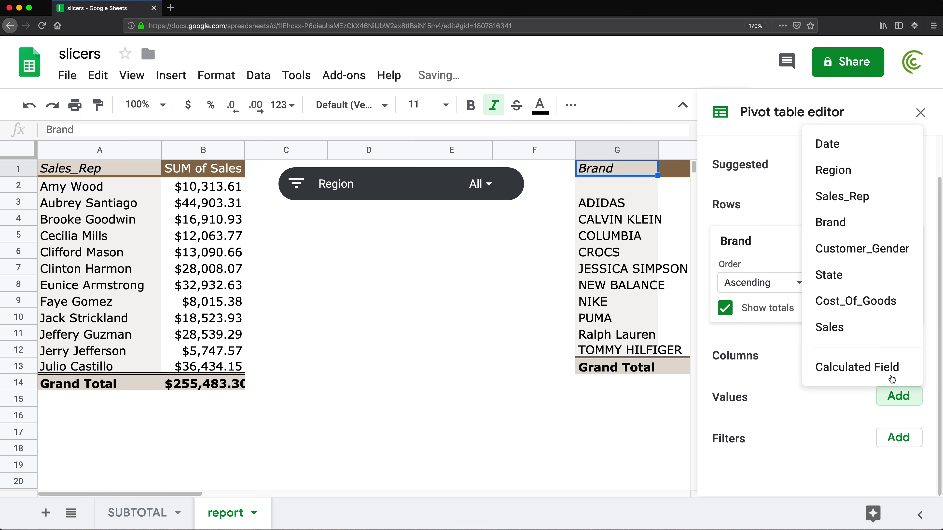
pyautogui.click(850, 336)
pyautogui.scroll(-2, 813, 339)
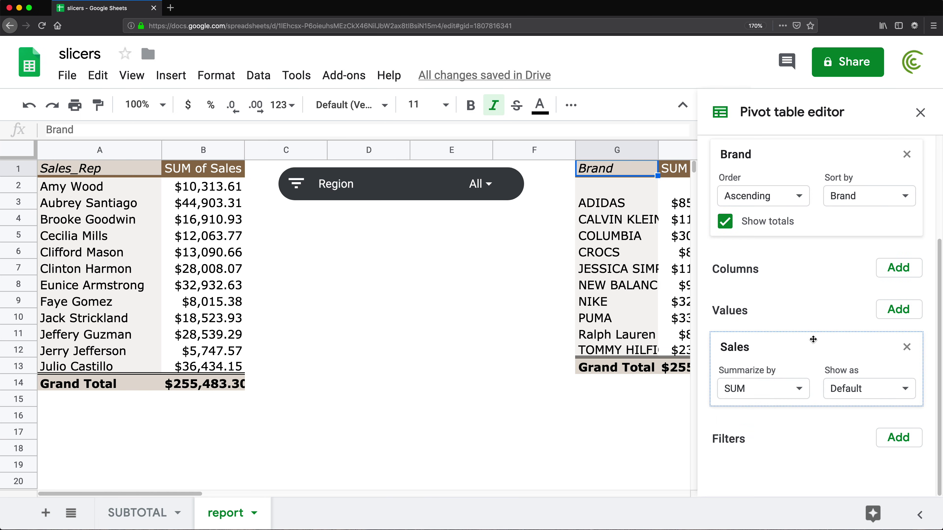
pyautogui.click(773, 385)
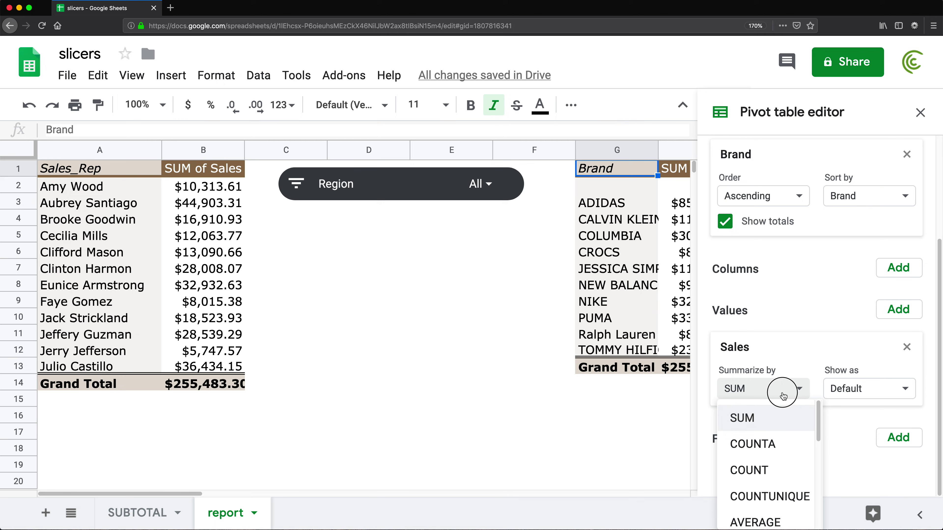
pyautogui.click(795, 445)
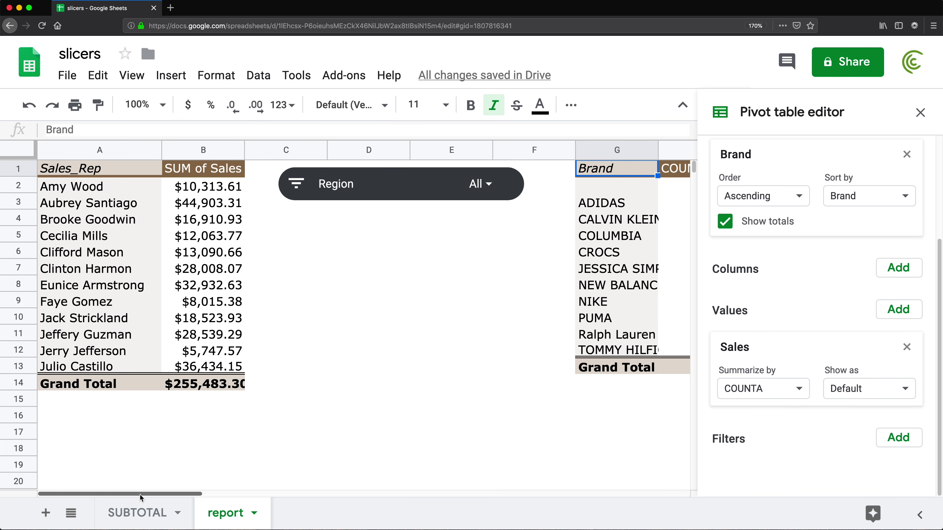
pyautogui.moveTo(140, 498); pyautogui.dragTo(234, 498)
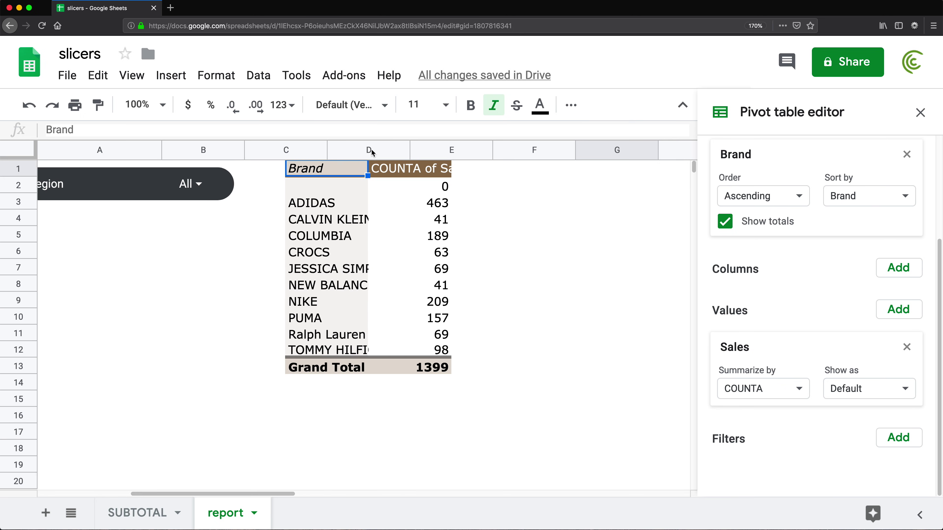
pyautogui.moveTo(368, 148); pyautogui.dragTo(414, 148)
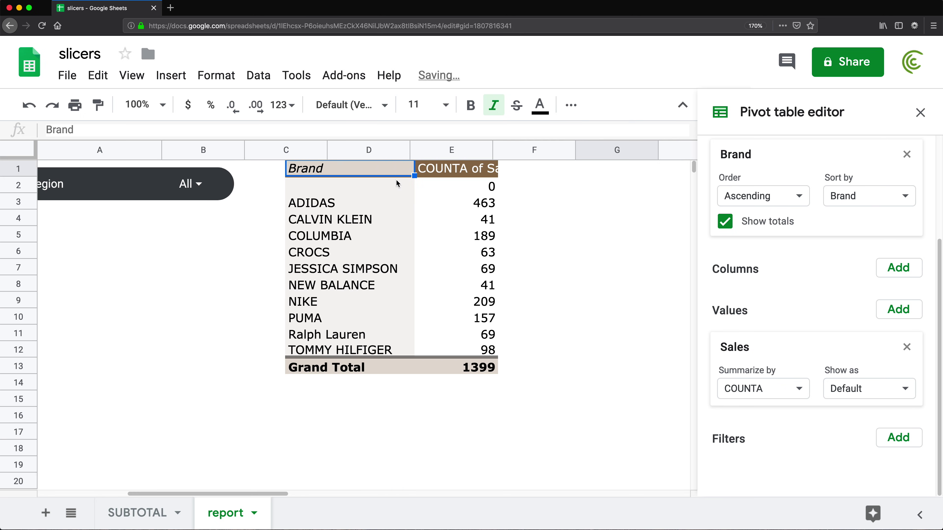
pyautogui.click(396, 184)
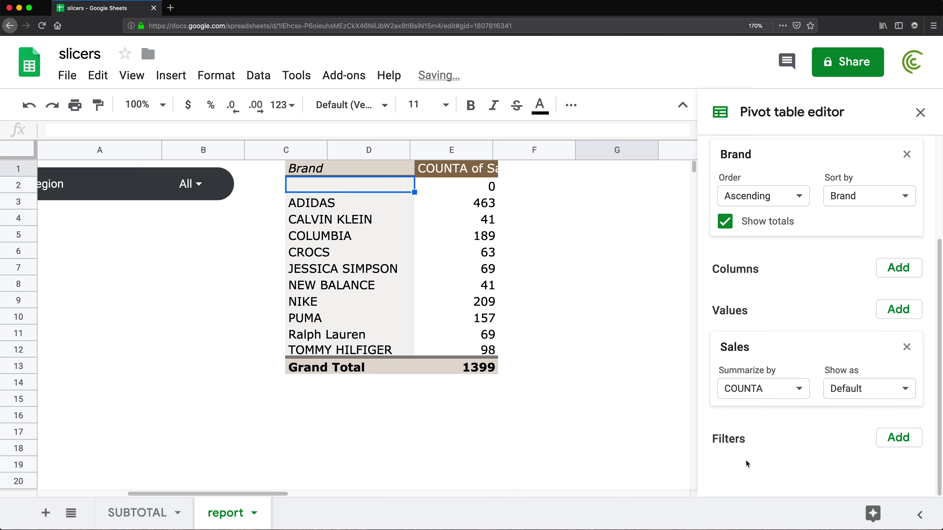
# Step: Add a Brand filter with the condition 'Is not empty' to drop the blank brand row
pyautogui.click(894, 439)
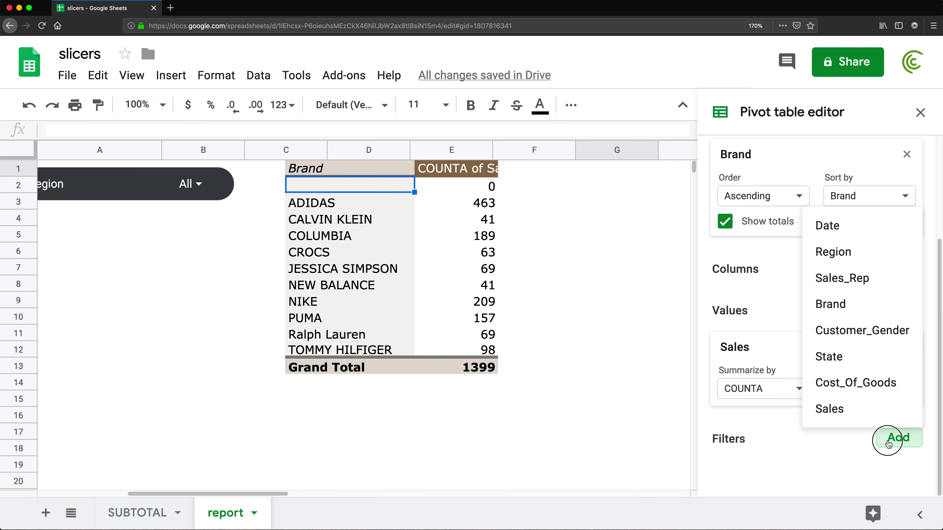
pyautogui.click(853, 309)
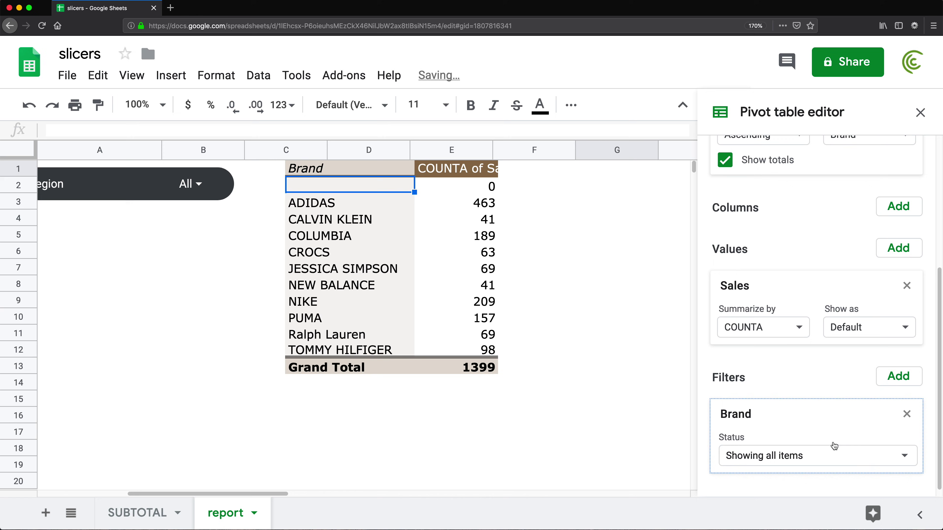
pyautogui.click(826, 450)
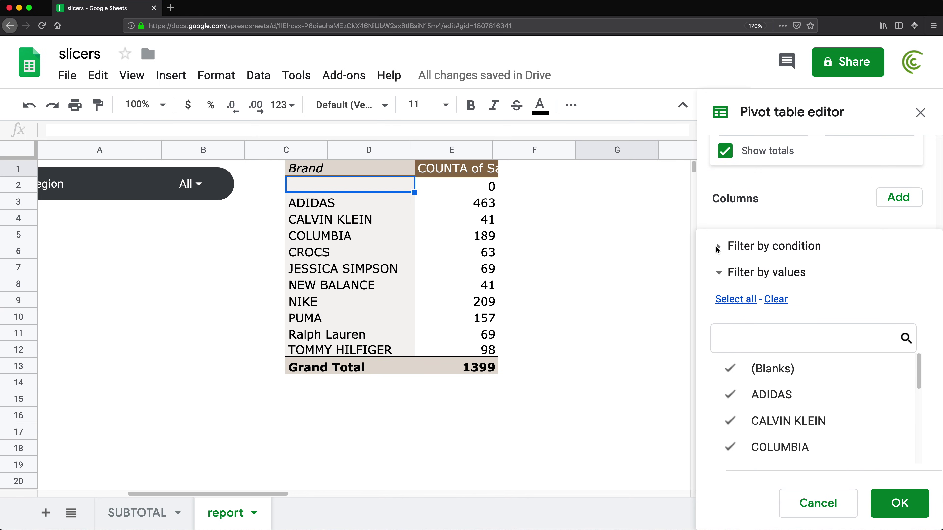
pyautogui.click(718, 247)
pyautogui.click(746, 245)
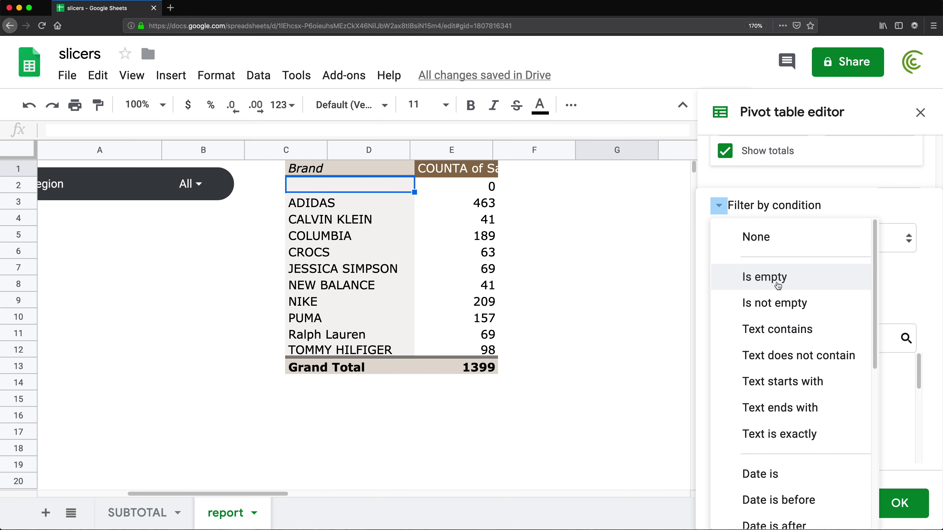
pyautogui.click(784, 308)
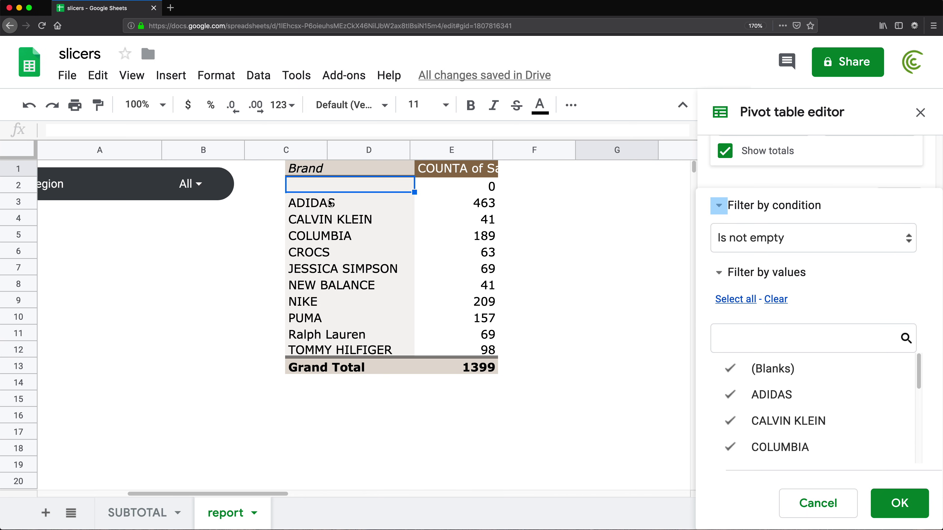
pyautogui.click(899, 504)
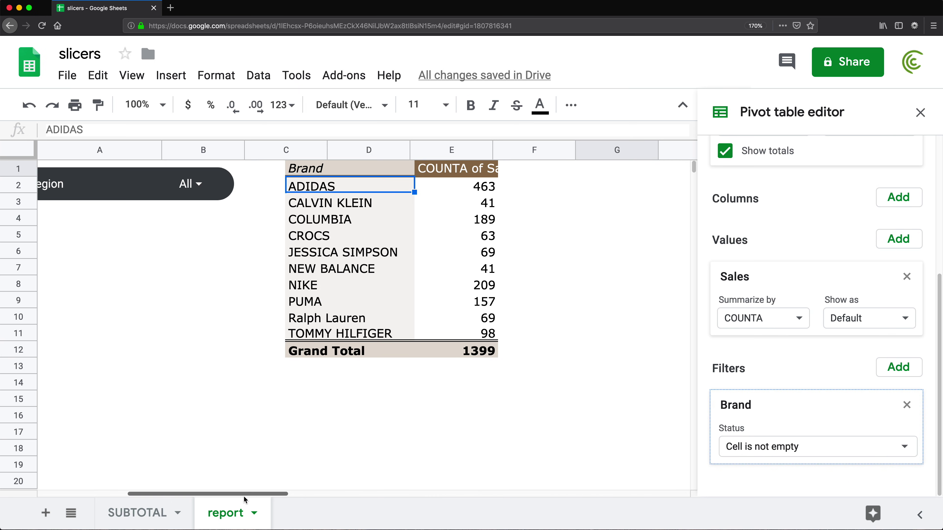
# Step: Close the pivot editor and set the Region slicer to Northeastern only
pyautogui.moveTo(244, 495); pyautogui.dragTo(36, 479)
pyautogui.click(920, 112)
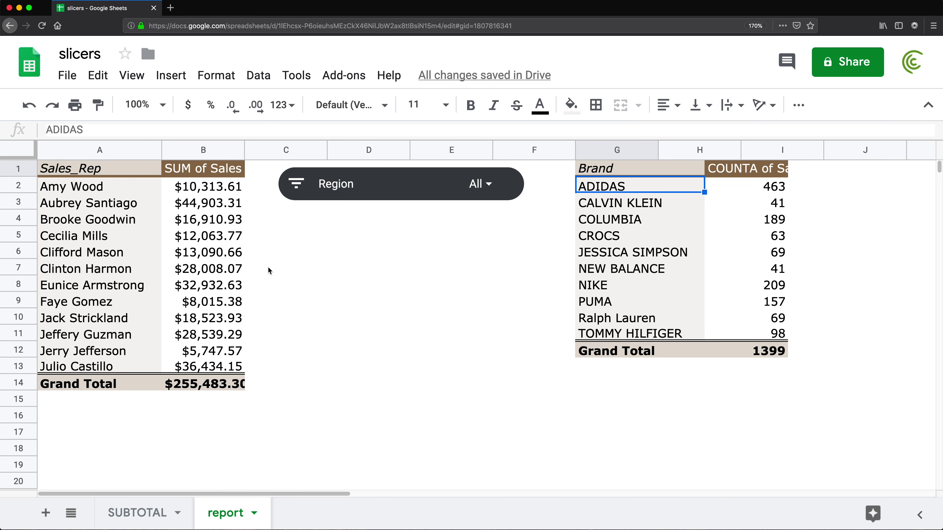
pyautogui.click(477, 184)
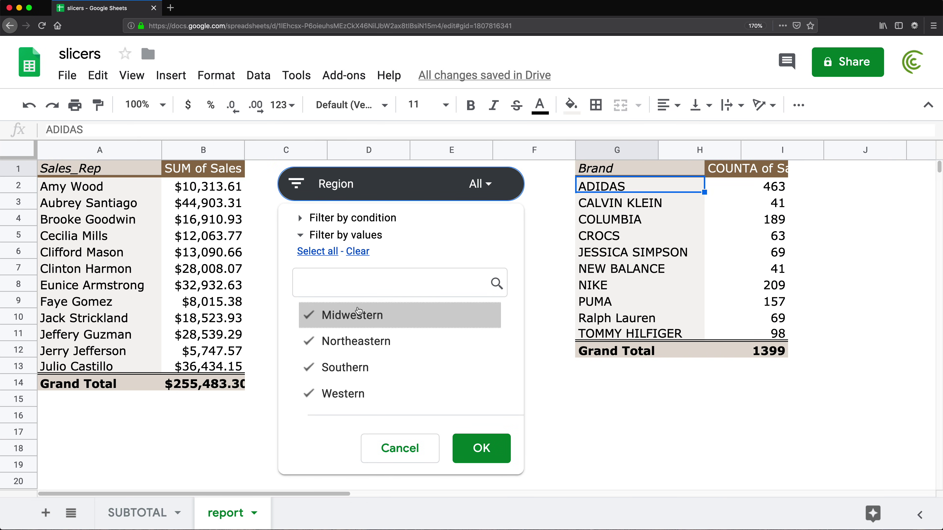
pyautogui.click(357, 251)
pyautogui.click(353, 341)
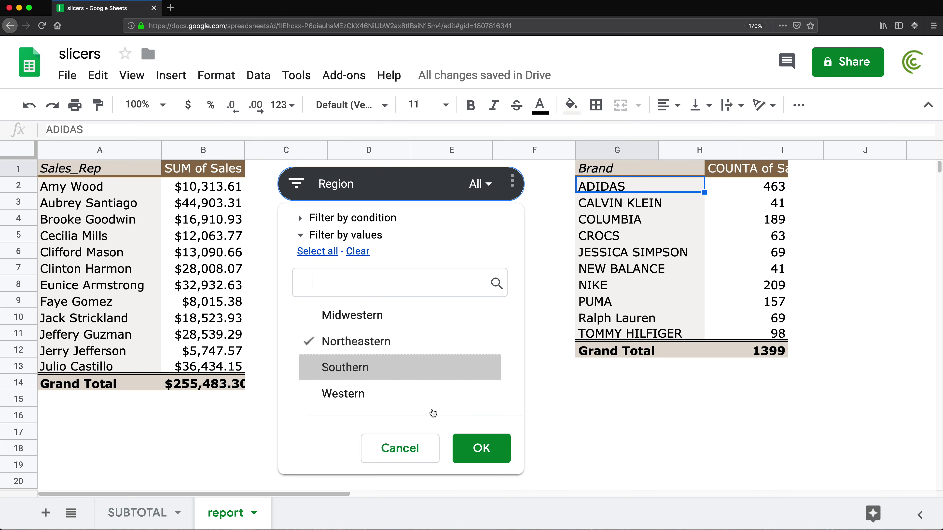
pyautogui.click(491, 447)
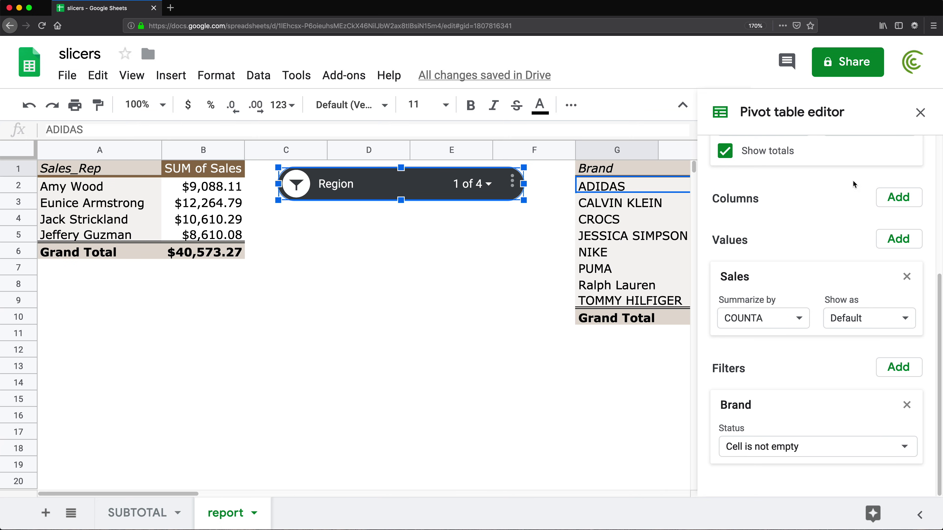
# Step: Switch the Region slicer from Northeastern to Midwestern only
pyautogui.click(918, 116)
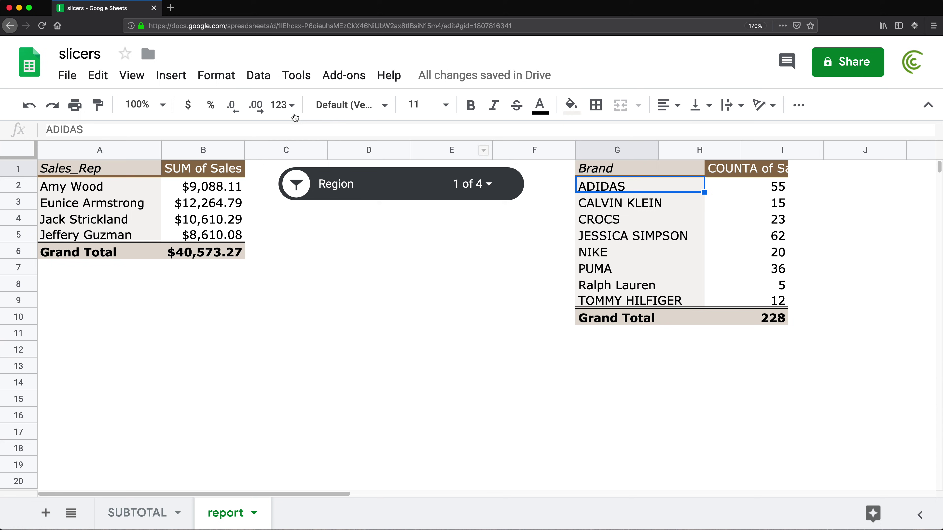
pyautogui.click(486, 191)
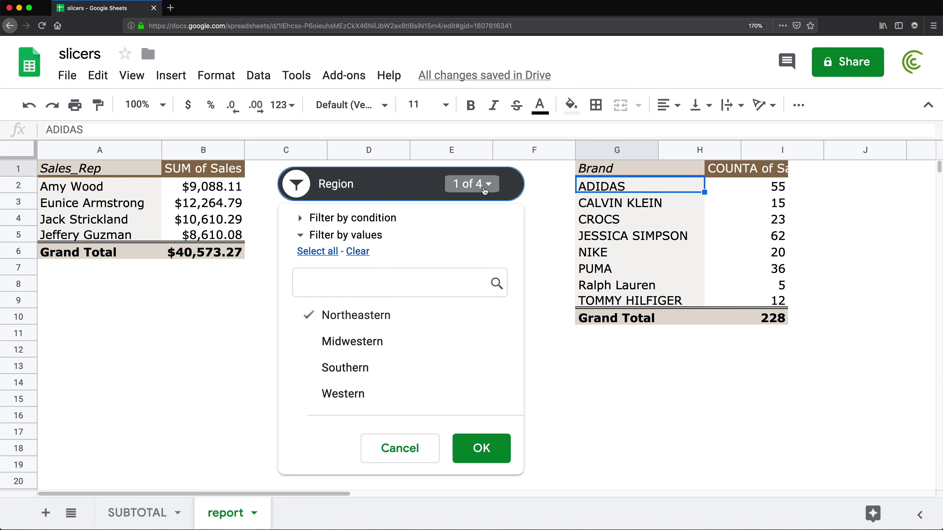
pyautogui.click(325, 351)
pyautogui.click(332, 331)
pyautogui.click(479, 447)
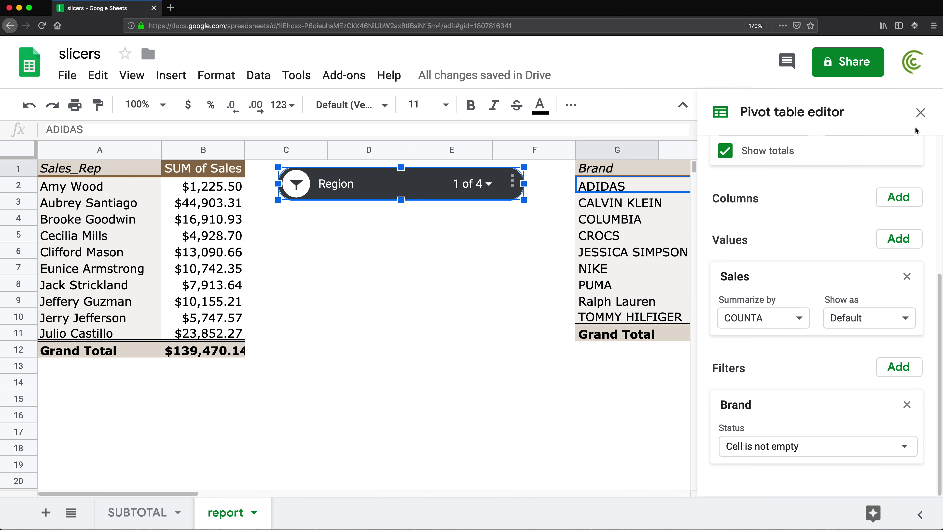
# Step: Close the pivot table editor and return to the SUBTOTAL raw sales data sheet
pyautogui.click(920, 112)
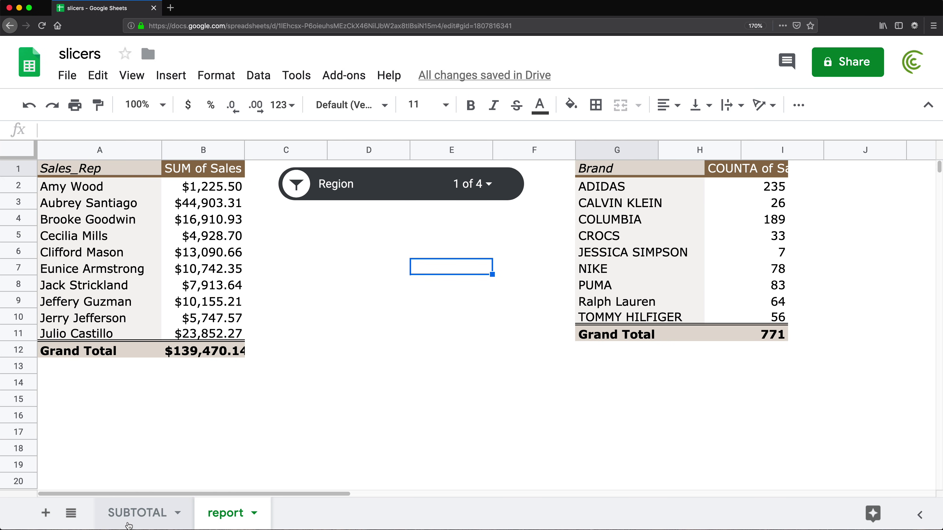
pyautogui.click(133, 517)
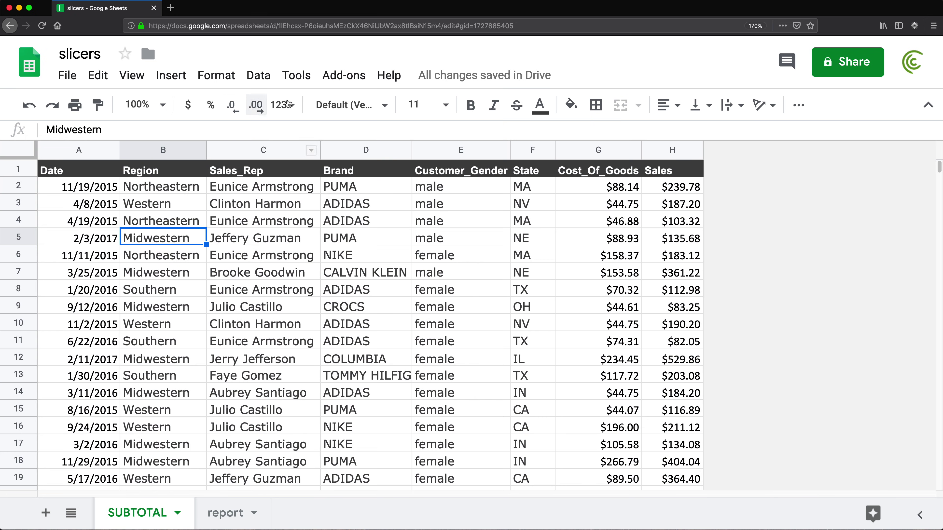
# Step: Select columns A through H (Date to Sales) on SUBTOTAL and insert a chart from them
pyautogui.click(609, 238)
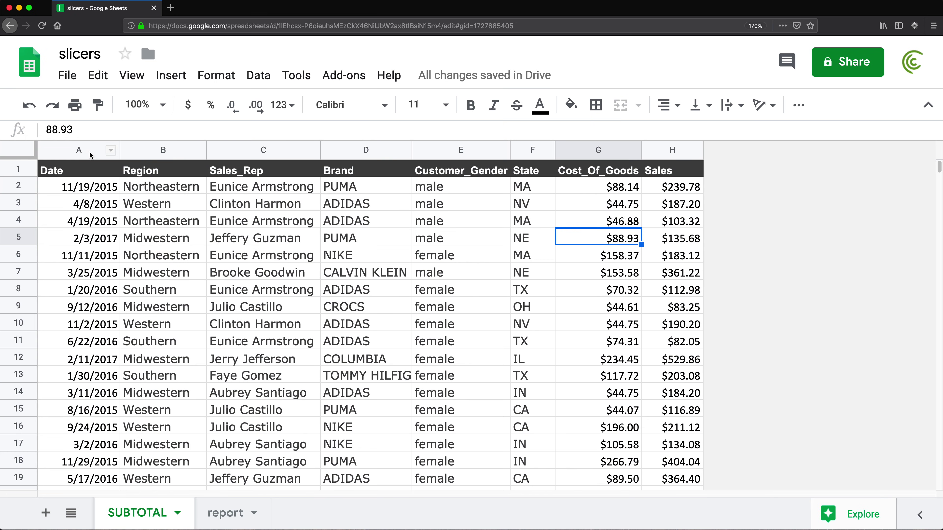
pyautogui.click(90, 150)
pyautogui.keyDown('shift'); pyautogui.click(666, 152); pyautogui.keyUp('shift')
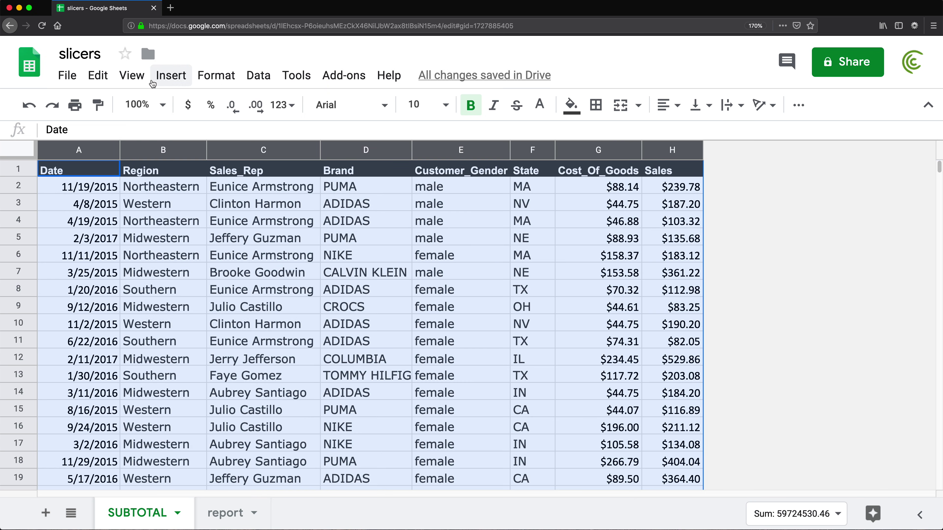
pyautogui.click(163, 81)
pyautogui.moveTo(214, 301)
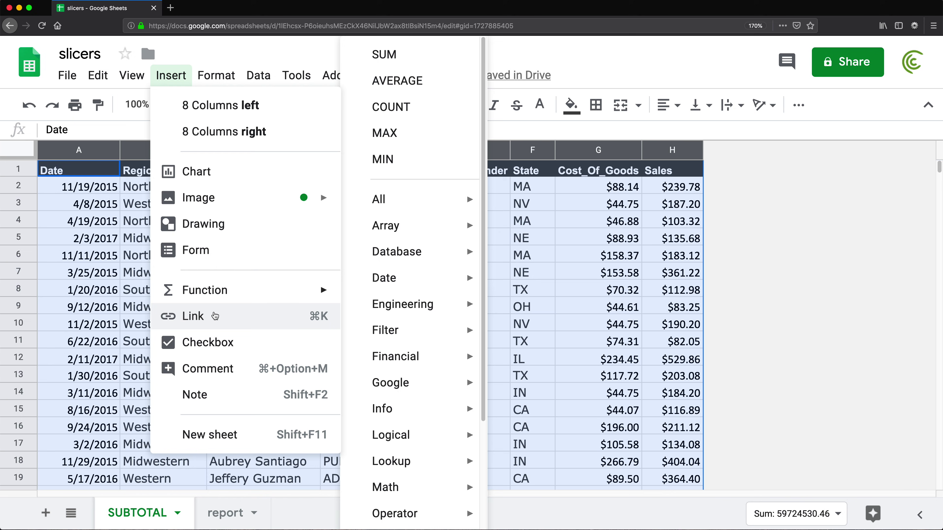
pyautogui.click(197, 172)
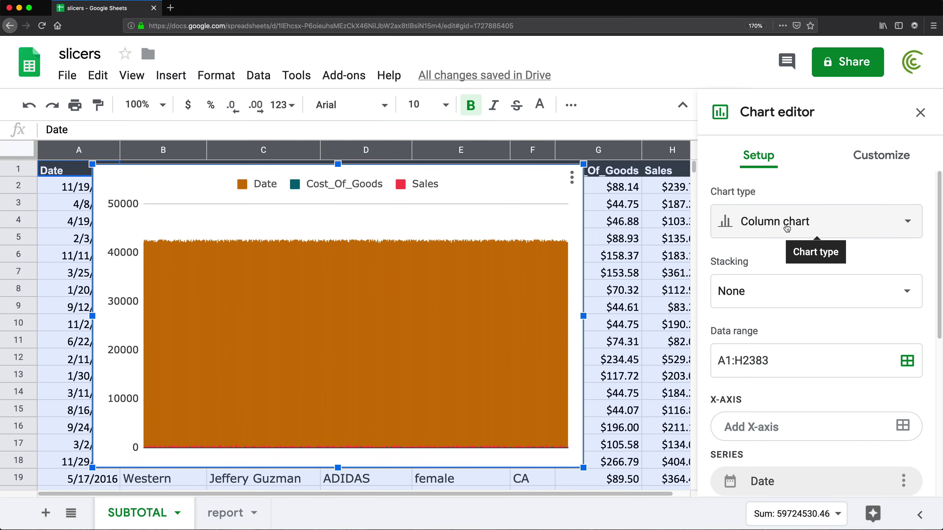
# Step: Change the new chart to a pie chart and drag it below row 5
pyautogui.click(783, 222)
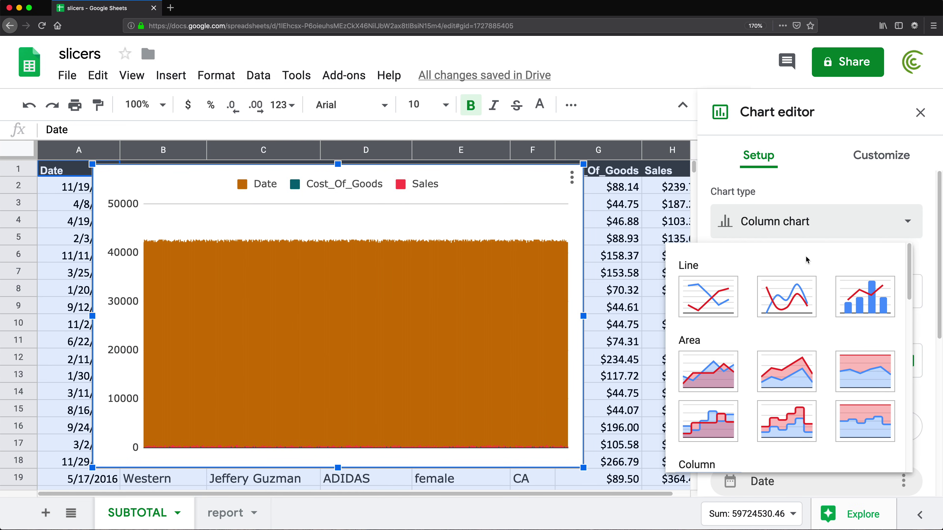
pyautogui.scroll(-5, 817, 304)
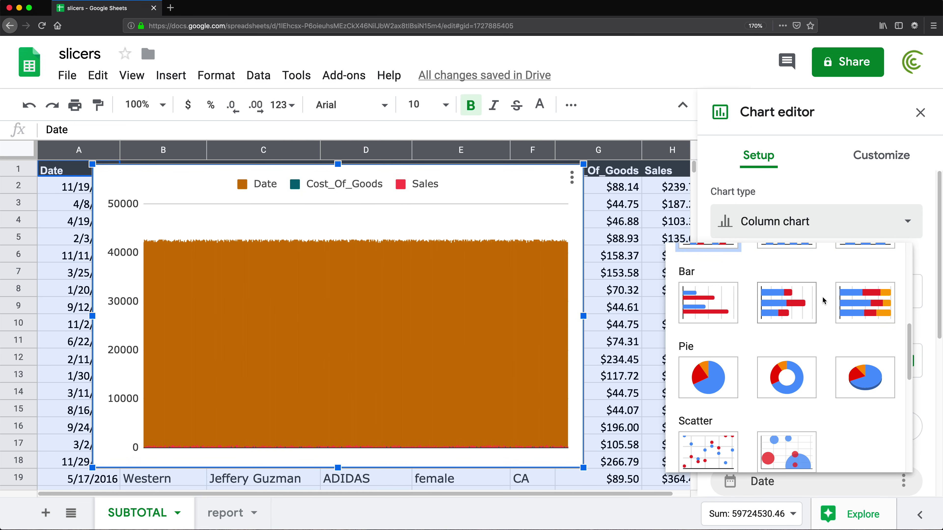
pyautogui.click(719, 376)
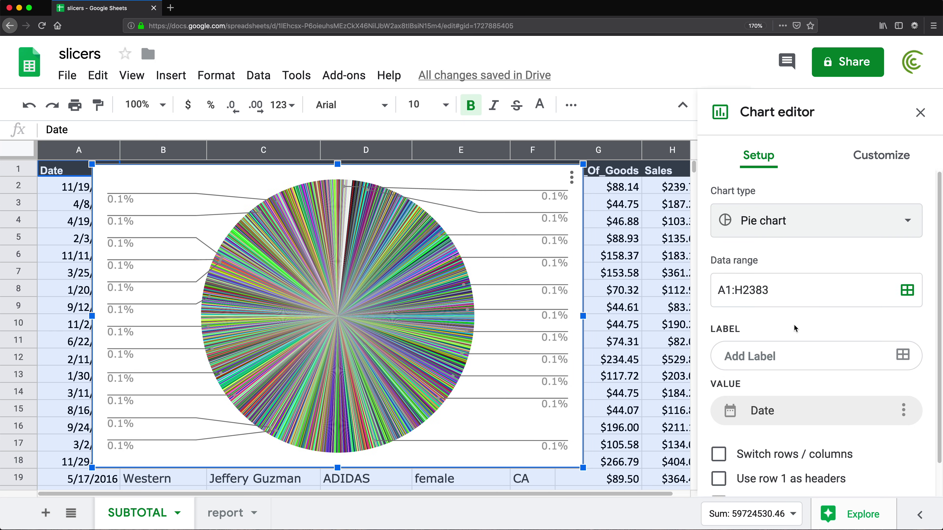
pyautogui.scroll(-1, 798, 338)
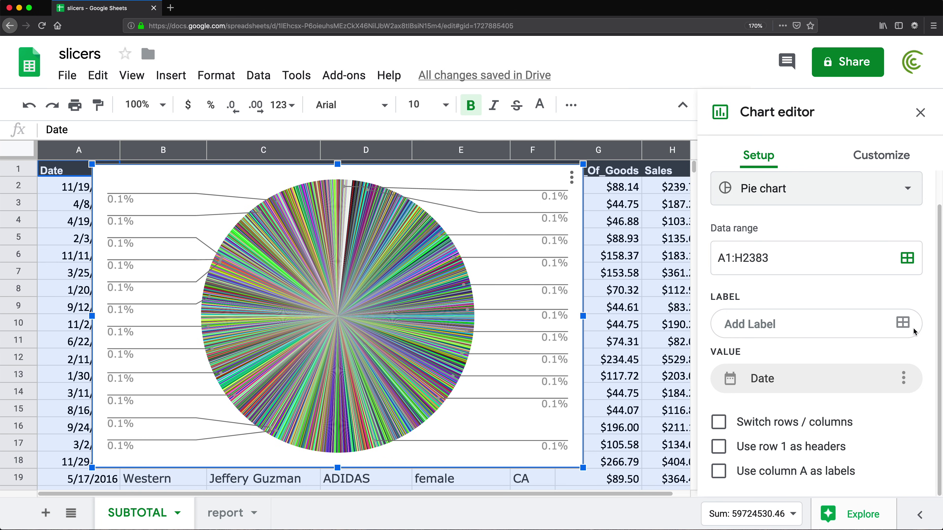
pyautogui.moveTo(436, 177); pyautogui.dragTo(439, 256)
# Step: Set the pie chart's label range to column E, Customer_Gender
pyautogui.click(905, 326)
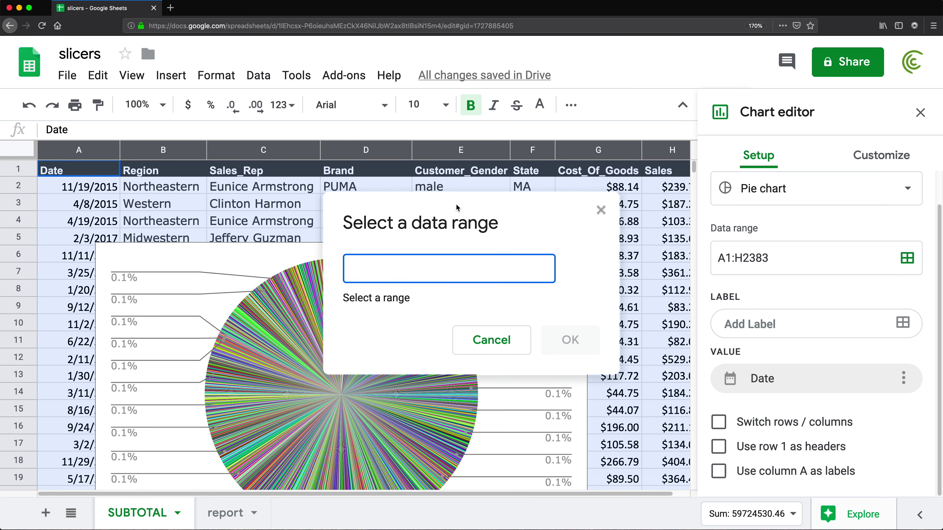
pyautogui.moveTo(457, 210); pyautogui.dragTo(485, 272)
pyautogui.click(441, 186)
pyautogui.click(459, 150)
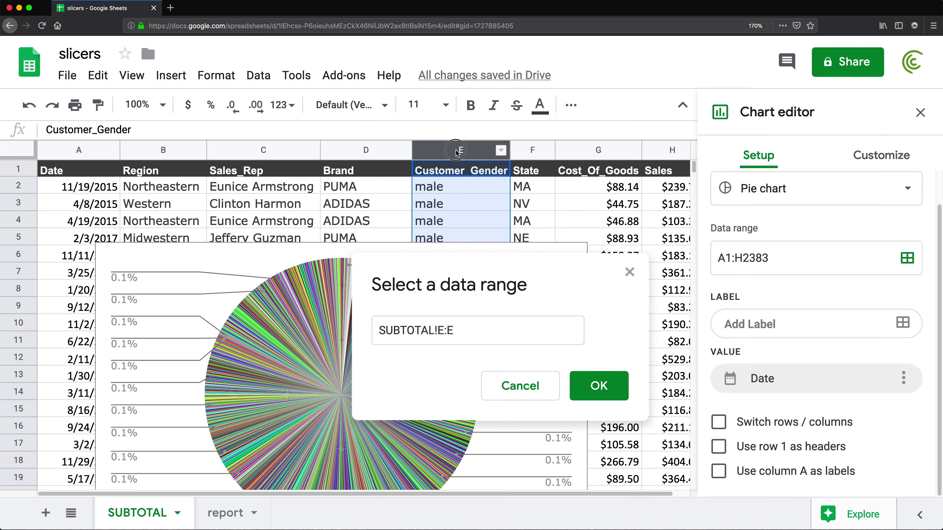
pyautogui.click(609, 391)
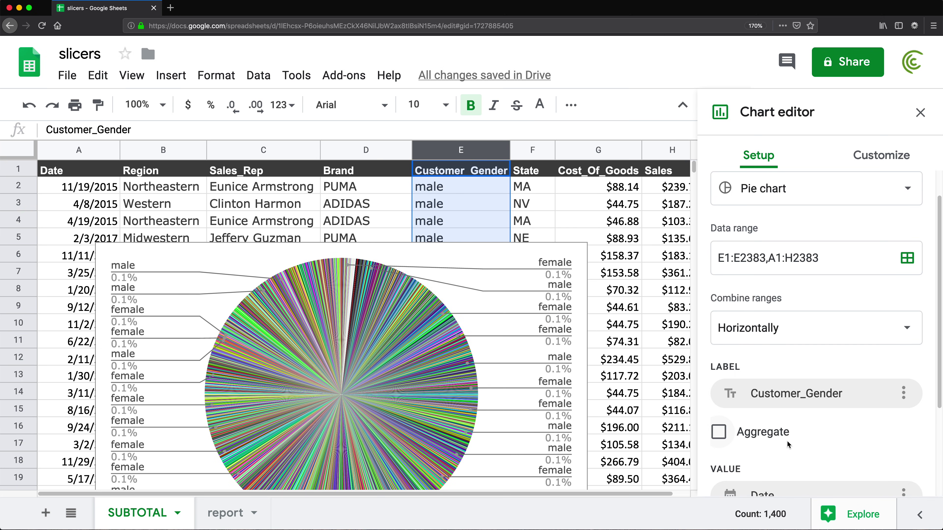
pyautogui.scroll(-3, 787, 440)
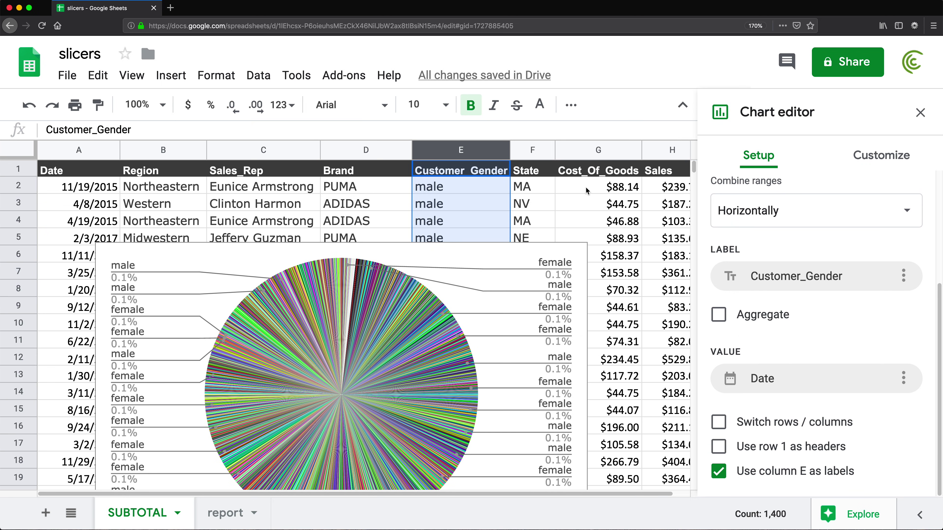
# Step: Replace the Date value with column H Sales, turn on Aggregate, and move the chart to row 1
pyautogui.click(904, 378)
pyautogui.click(878, 412)
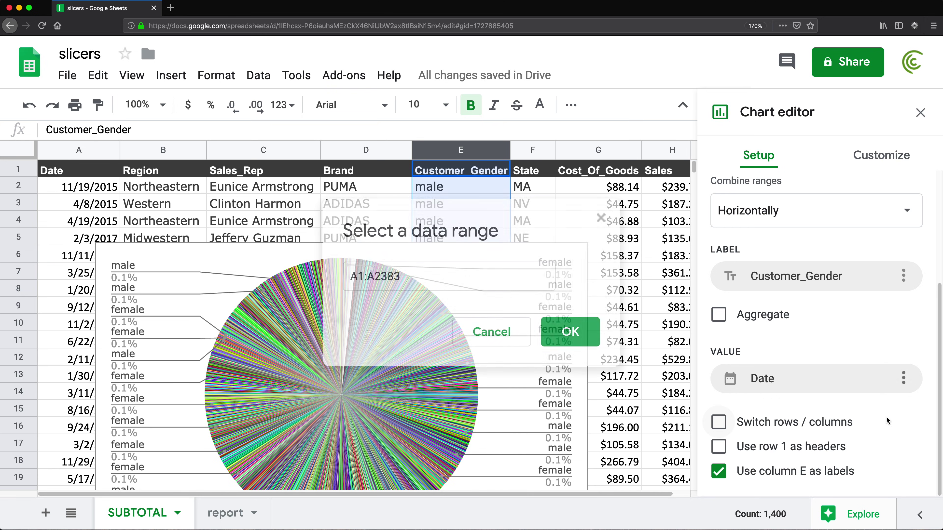
pyautogui.click(405, 278)
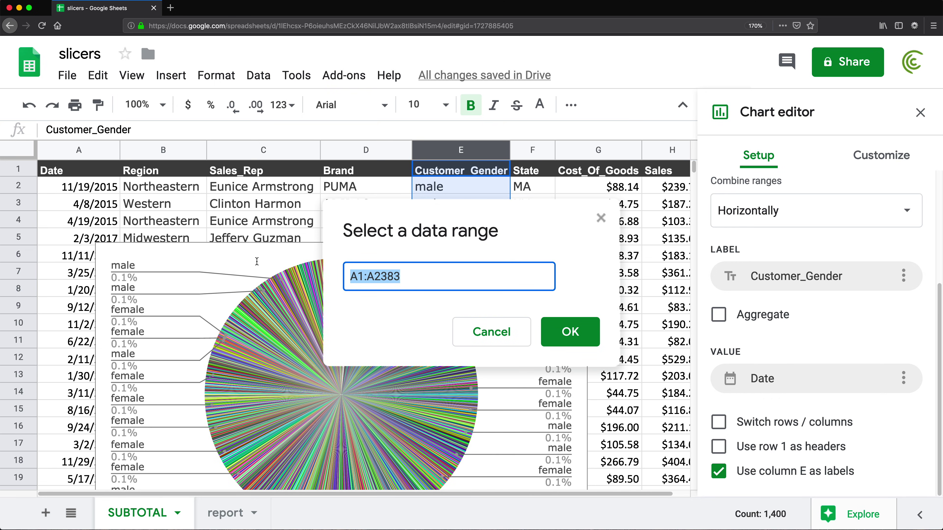
pyautogui.press('BackSpace')
pyautogui.click(662, 154)
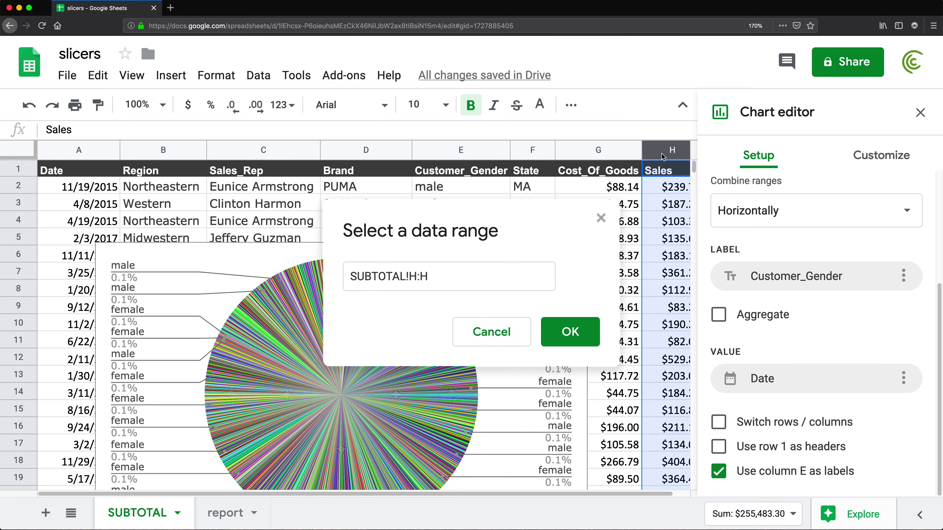
pyautogui.click(571, 337)
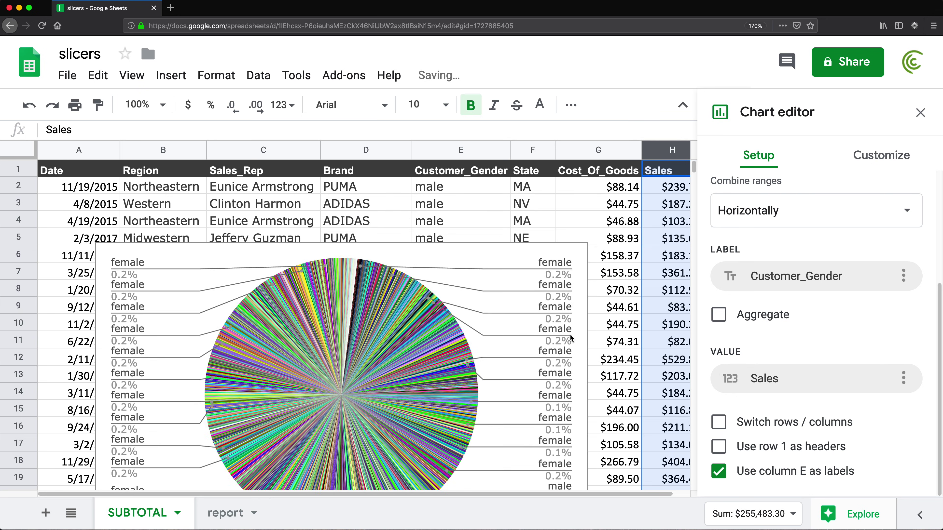
pyautogui.click(720, 316)
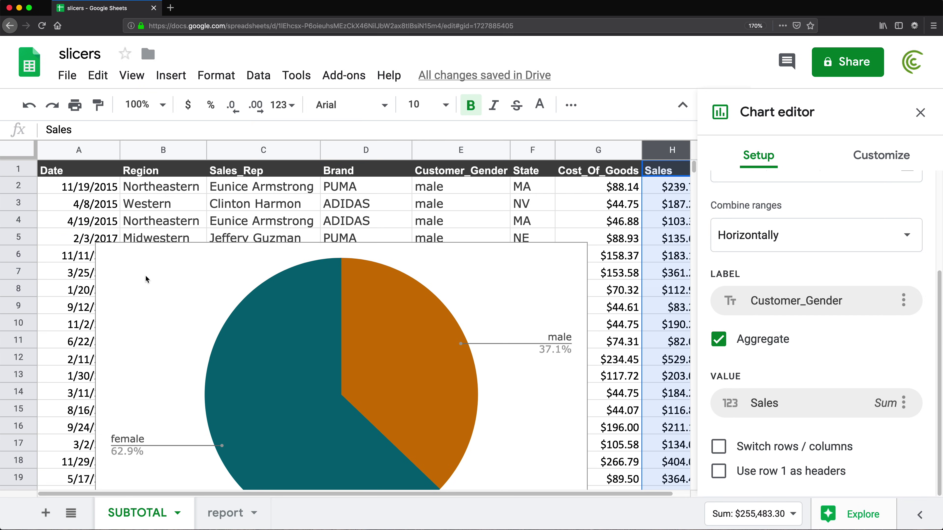
pyautogui.click(163, 268)
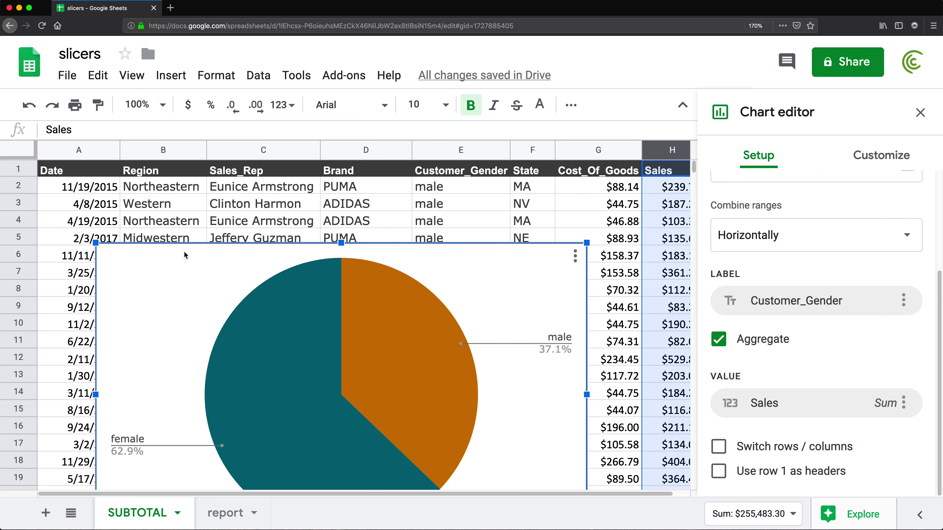
pyautogui.moveTo(185, 255); pyautogui.dragTo(183, 176)
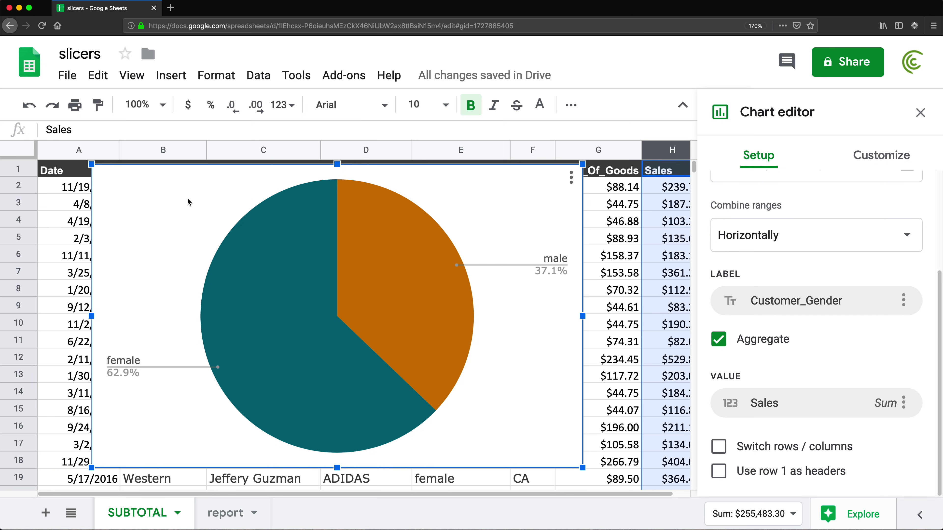
# Step: Cut the pie chart from the SUBTOTAL sheet and paste it onto the report sheet
pyautogui.click(226, 512)
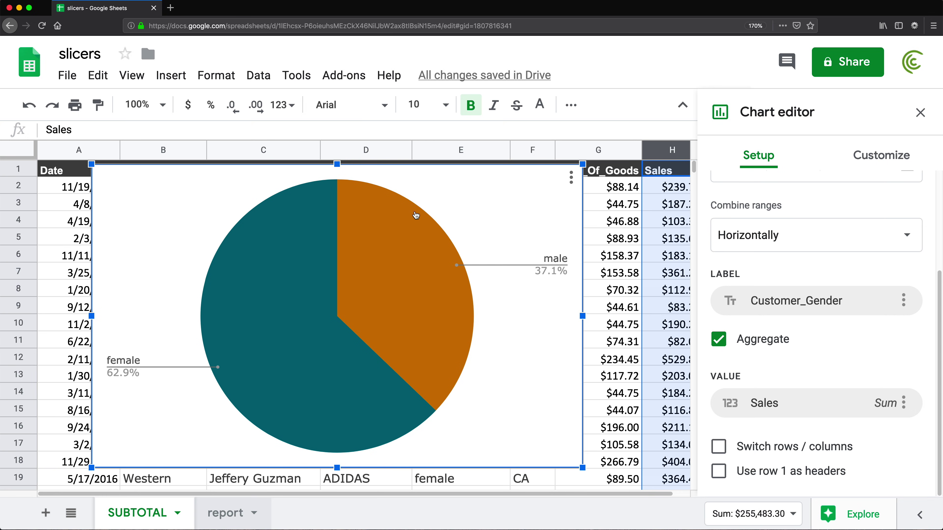
pyautogui.click(136, 511)
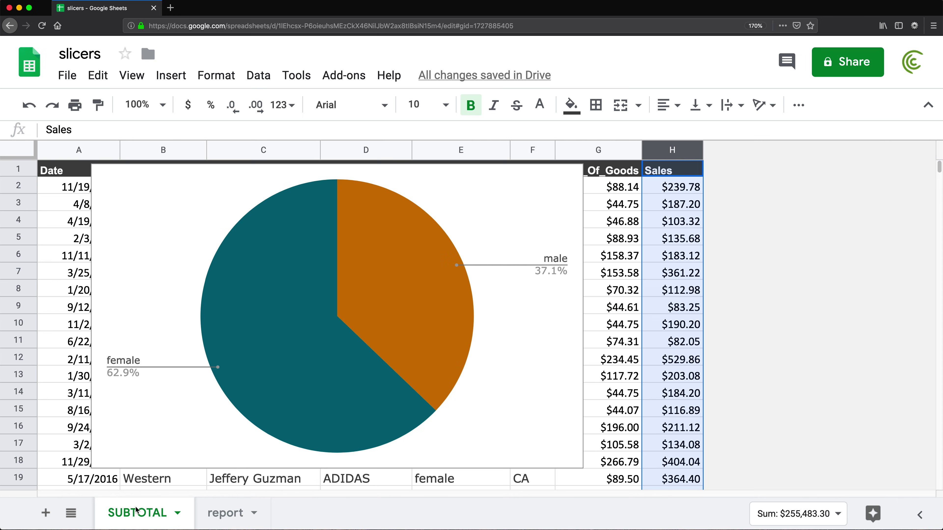
pyautogui.click(143, 181)
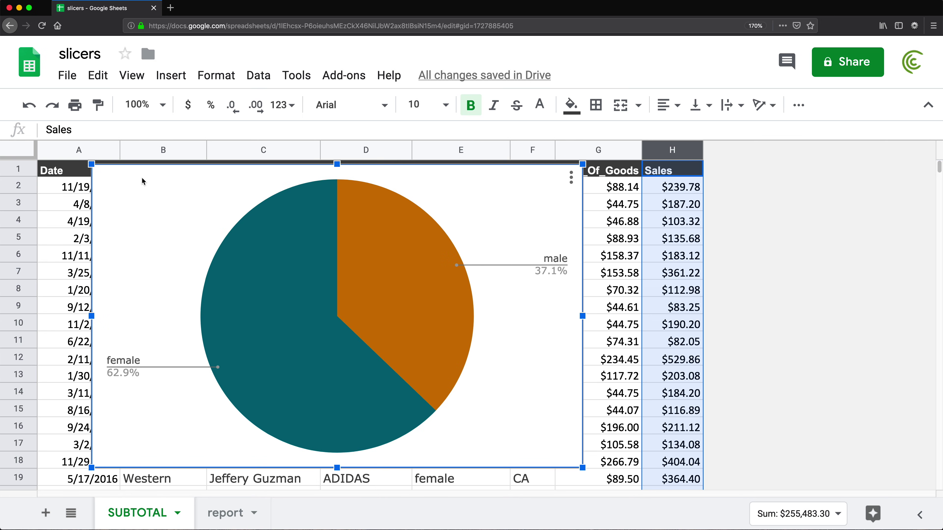
pyautogui.press('Delete')
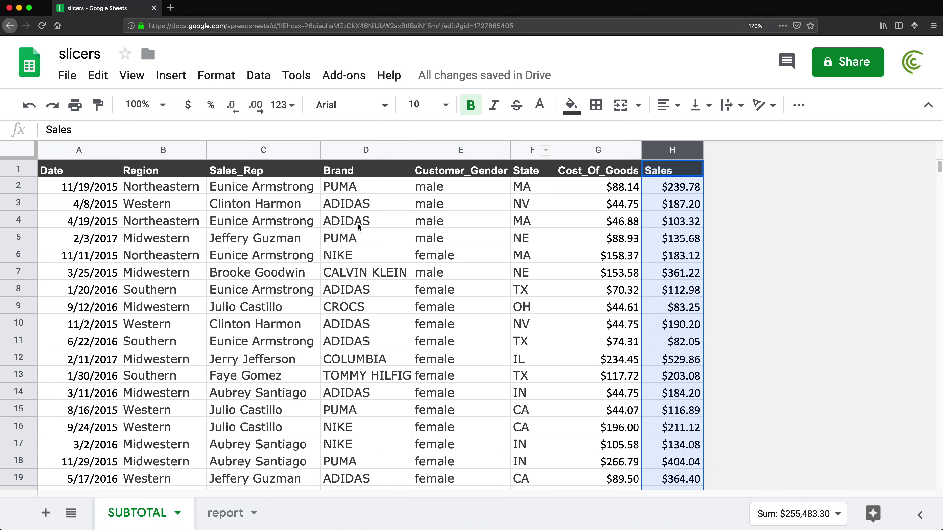
pyautogui.click(221, 516)
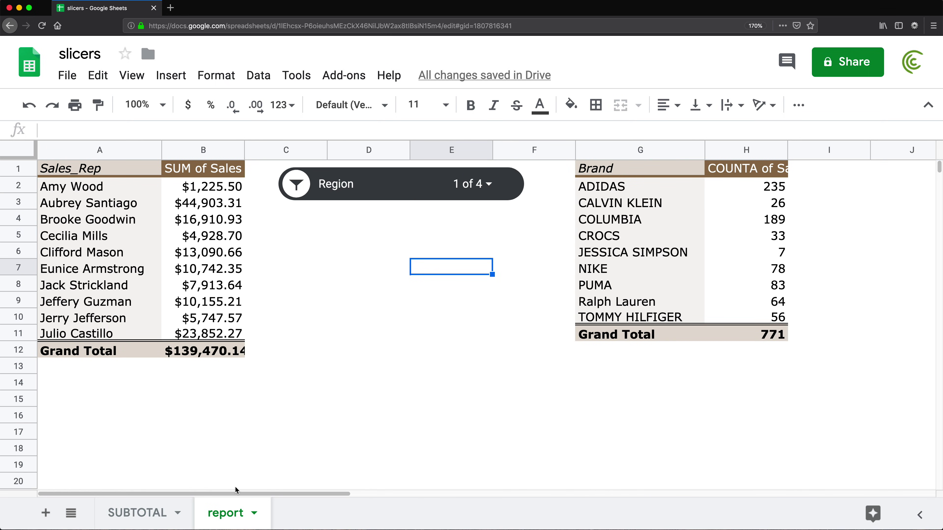
pyautogui.hotkey('ctrl', 'v')
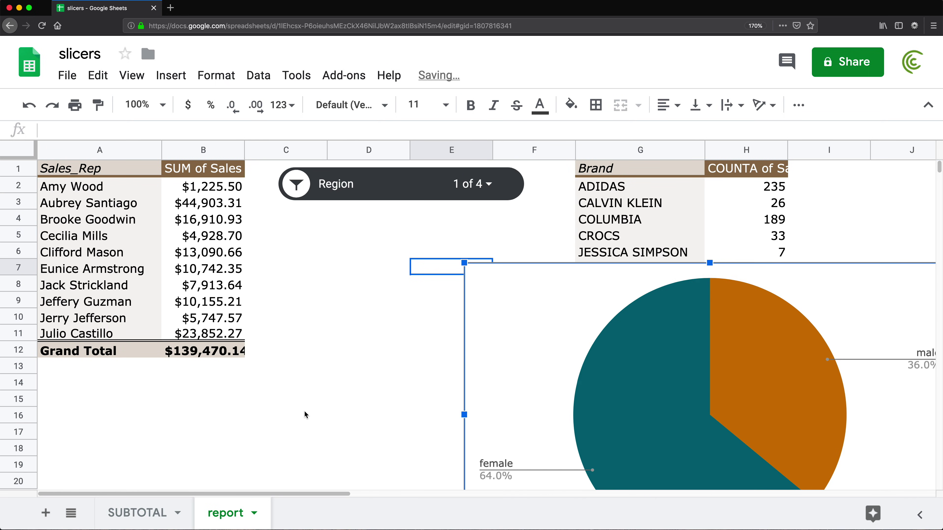
# Step: Resize and position the pie chart between the pivot tables, from row 6 to column F
pyautogui.moveTo(507, 300); pyautogui.dragTo(272, 305)
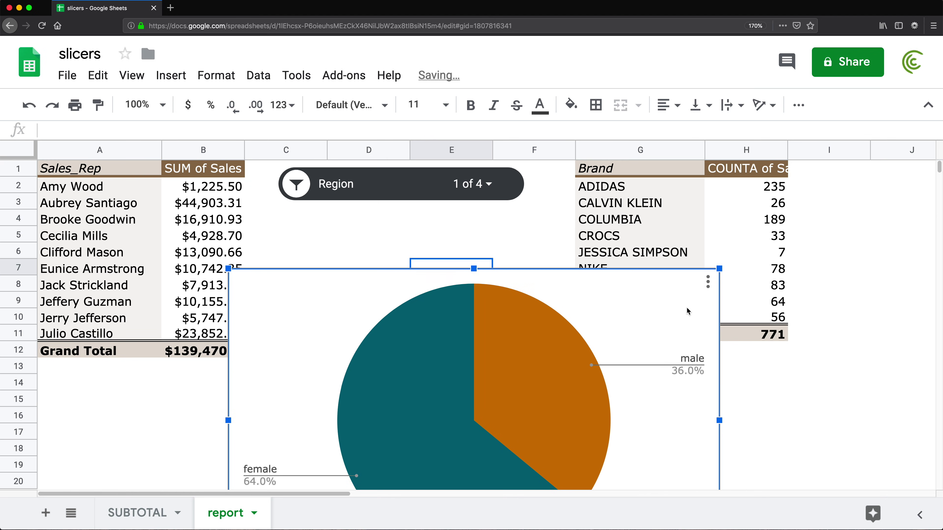
pyautogui.moveTo(720, 268); pyautogui.dragTo(577, 356)
pyautogui.moveTo(504, 367); pyautogui.dragTo(534, 253)
pyautogui.moveTo(607, 465); pyautogui.dragTo(546, 422)
pyautogui.click(644, 438)
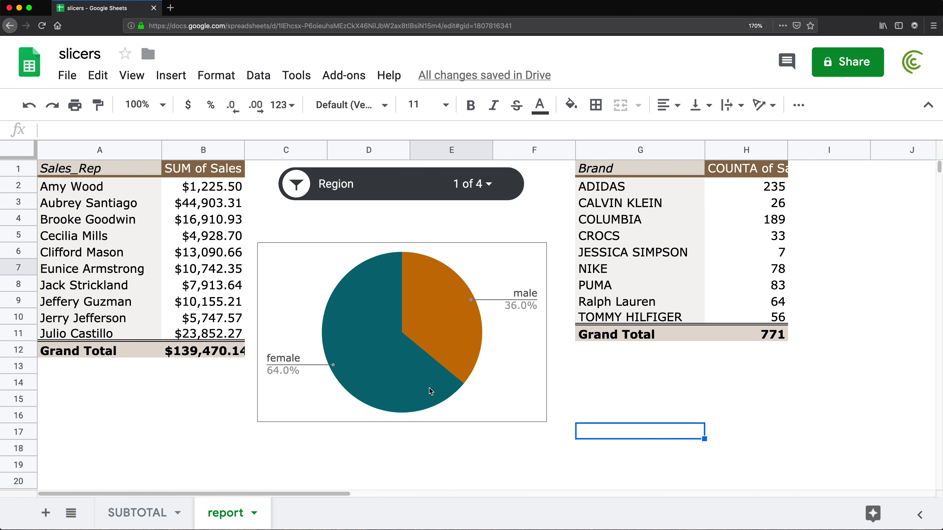
# Step: Show all regions in the Region slicer, then filter it to Midwestern only
pyautogui.click(487, 185)
pyautogui.click(312, 252)
pyautogui.click(488, 456)
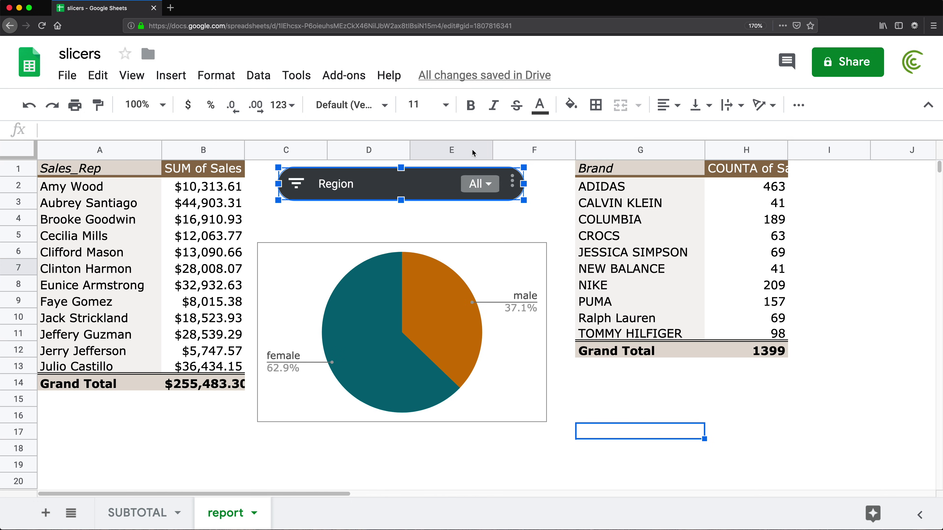
pyautogui.click(490, 185)
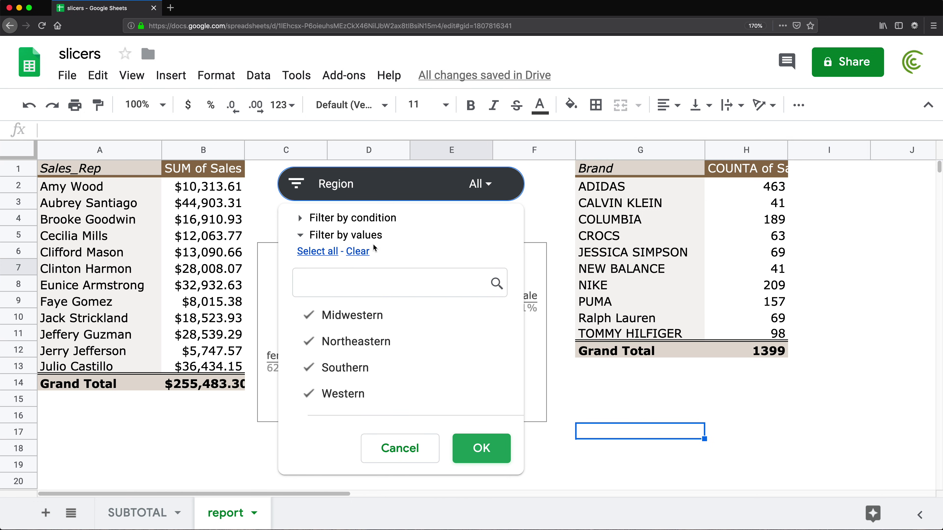
pyautogui.click(358, 252)
pyautogui.click(358, 316)
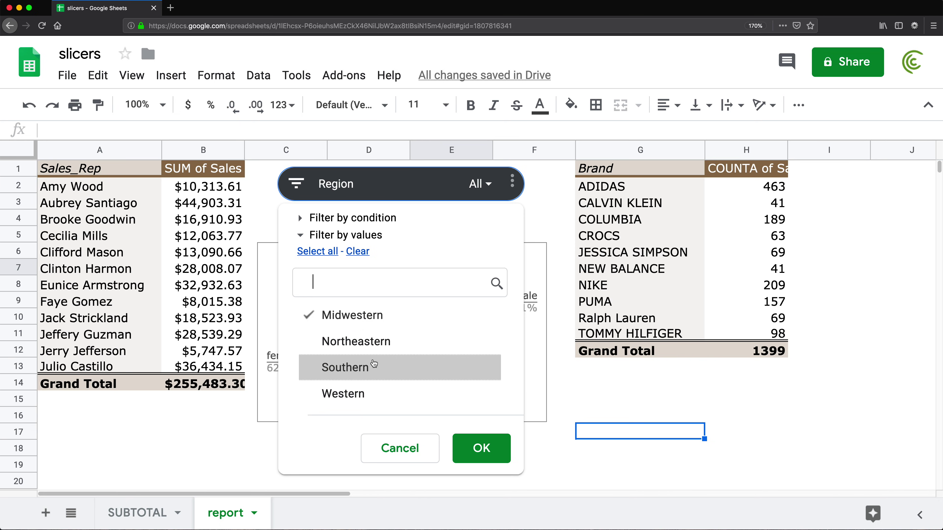
pyautogui.click(477, 450)
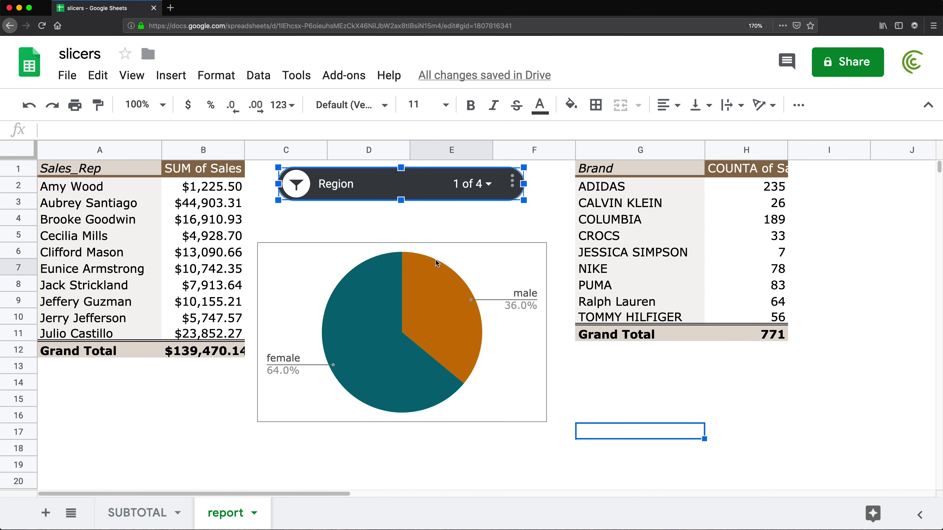
# Step: Check the pie chart and both pivot tables, then deselect them
pyautogui.click(325, 260)
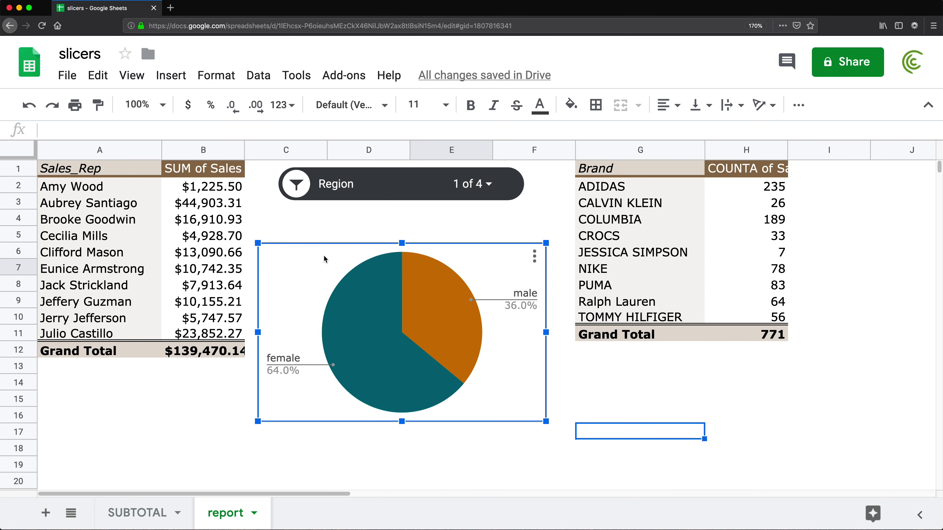
pyautogui.click(193, 208)
pyautogui.click(649, 205)
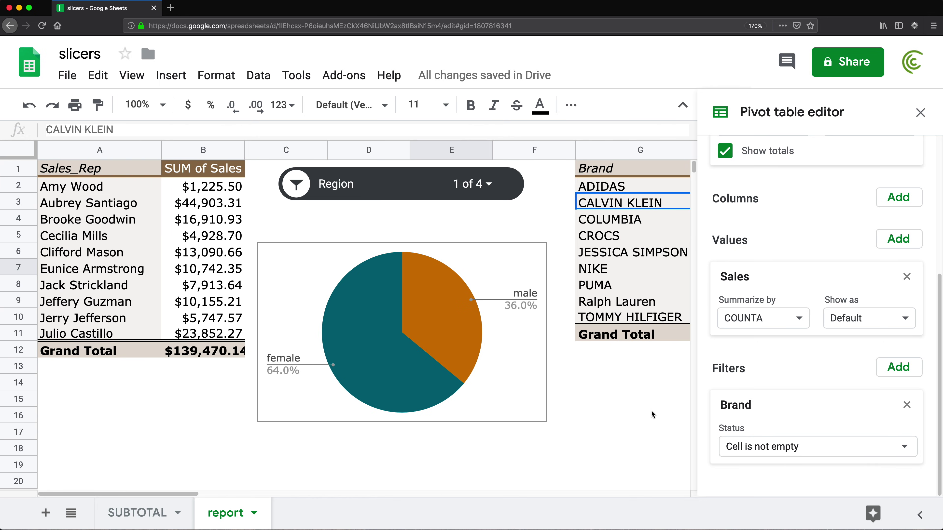
pyautogui.click(652, 412)
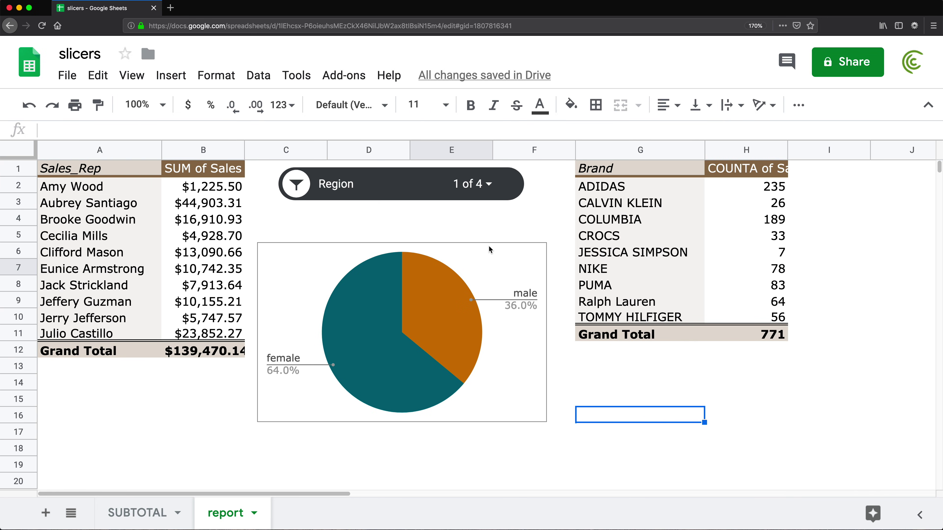
# Step: Move the pie chart lower and select the sales pivot table to add another slicer
pyautogui.moveTo(495, 259); pyautogui.dragTo(498, 277)
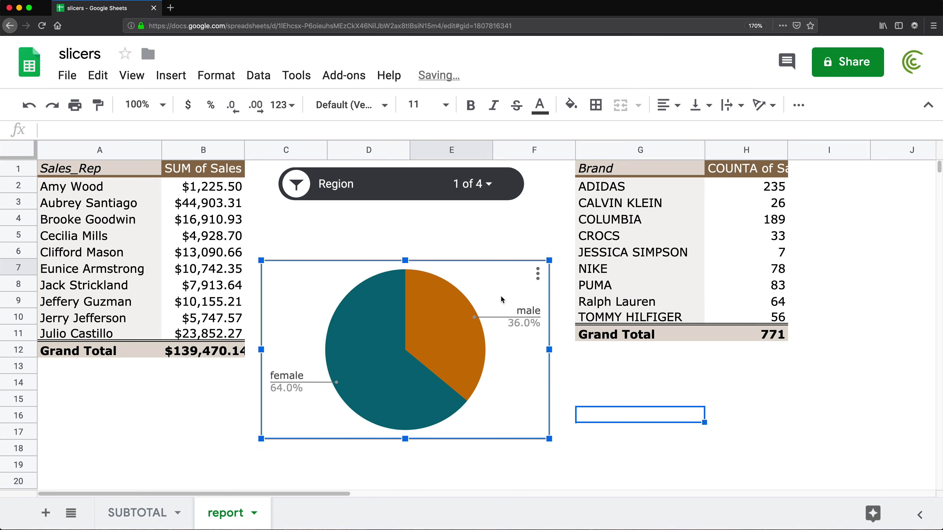
pyautogui.moveTo(311, 263); pyautogui.dragTo(313, 294)
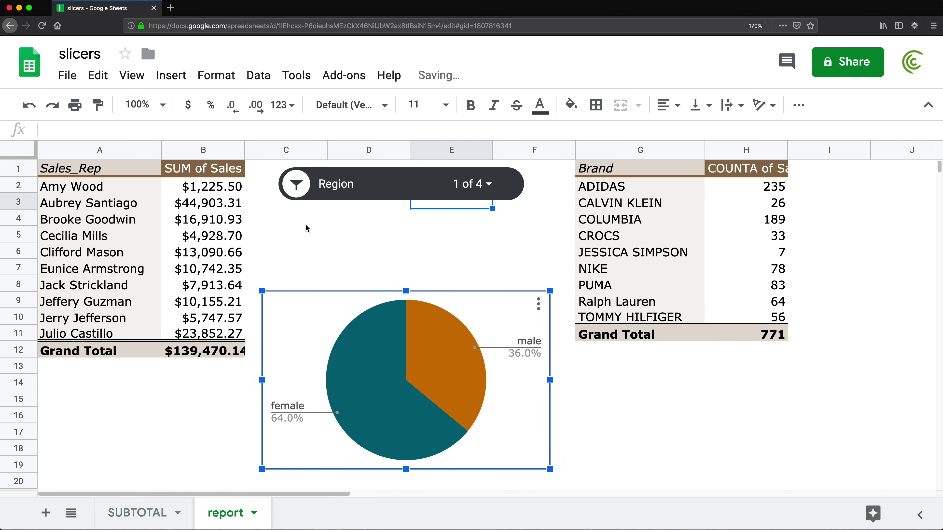
pyautogui.click(297, 222)
pyautogui.click(181, 226)
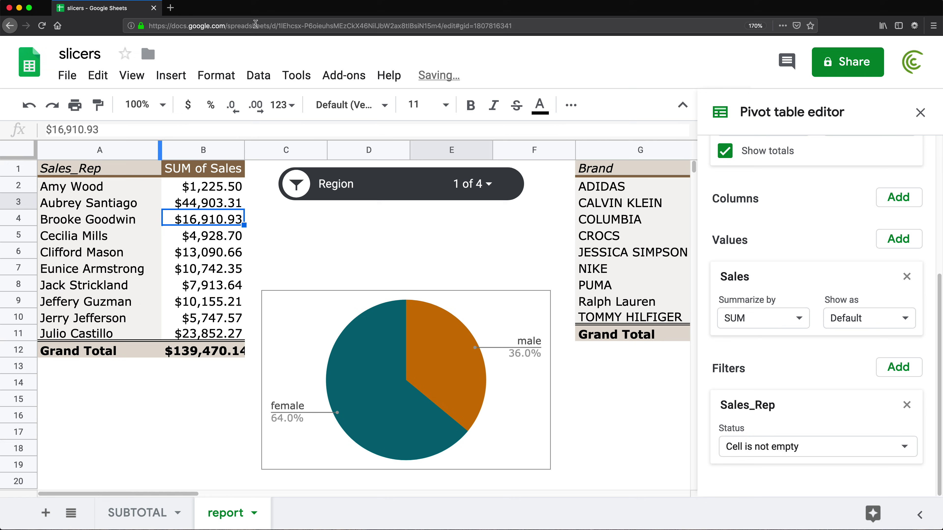
pyautogui.click(259, 78)
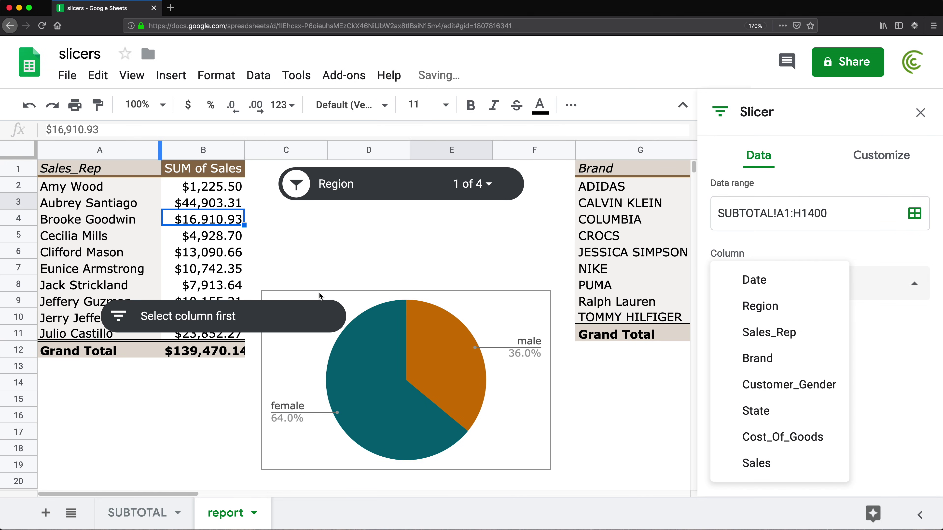
# Step: Place the new slicer under the Region slicer and set its column to Customer_Gender
pyautogui.click(292, 312)
pyautogui.moveTo(271, 313); pyautogui.dragTo(457, 231)
pyautogui.click(819, 283)
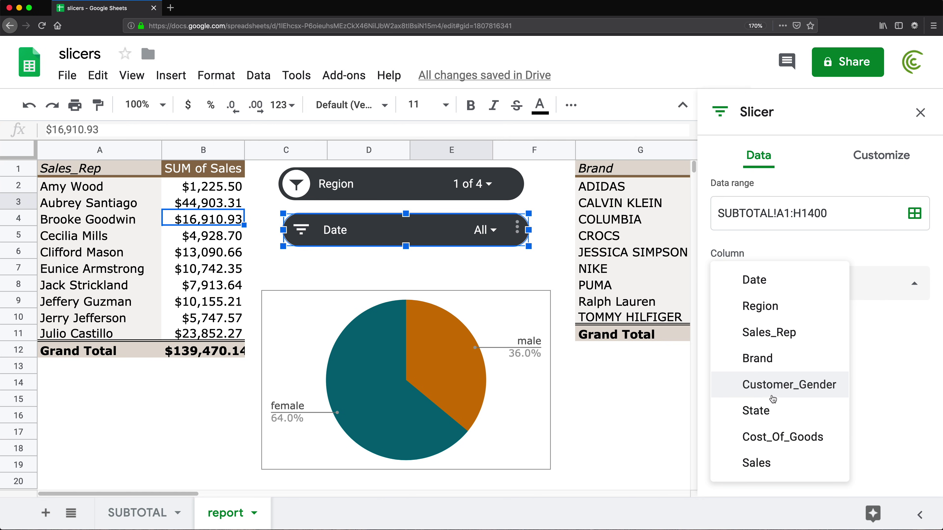
pyautogui.click(771, 389)
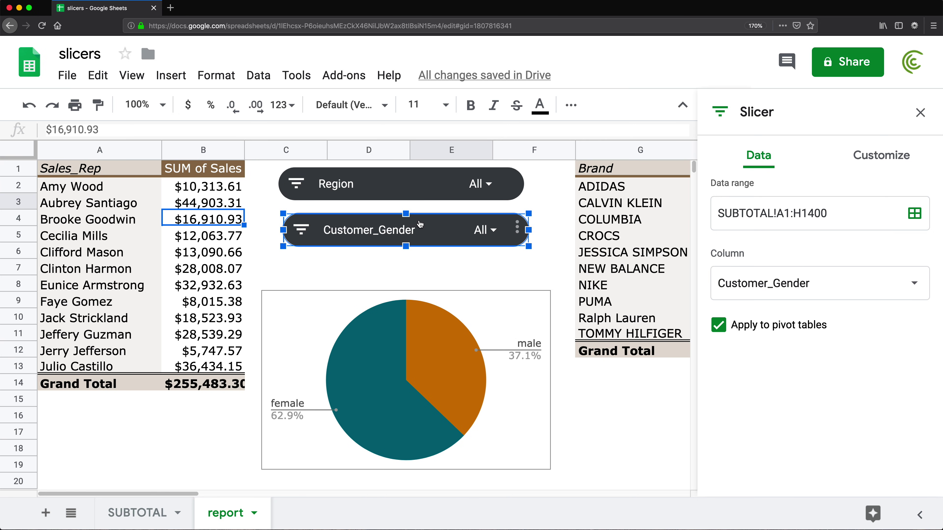
pyautogui.moveTo(419, 224); pyautogui.dragTo(411, 223)
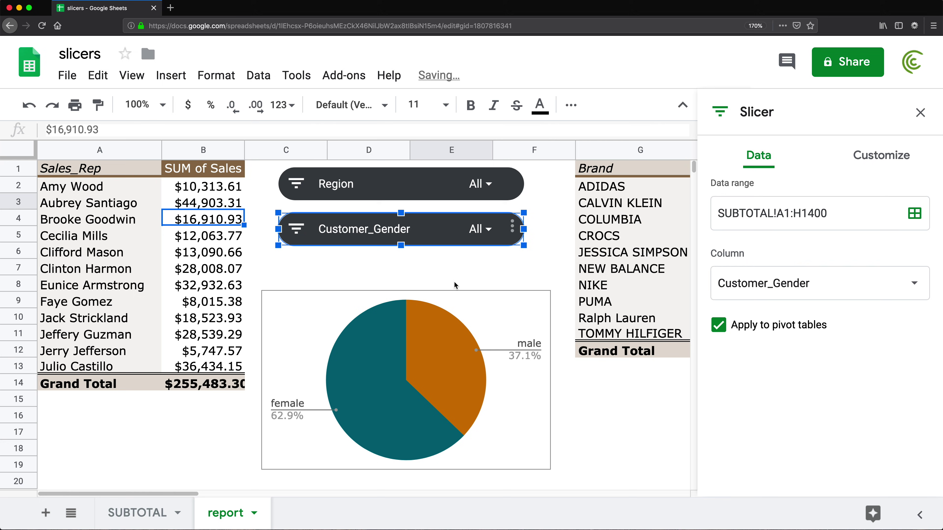
# Step: Filter the Customer_Gender slicer to female only and check the pie chart
pyautogui.click(528, 267)
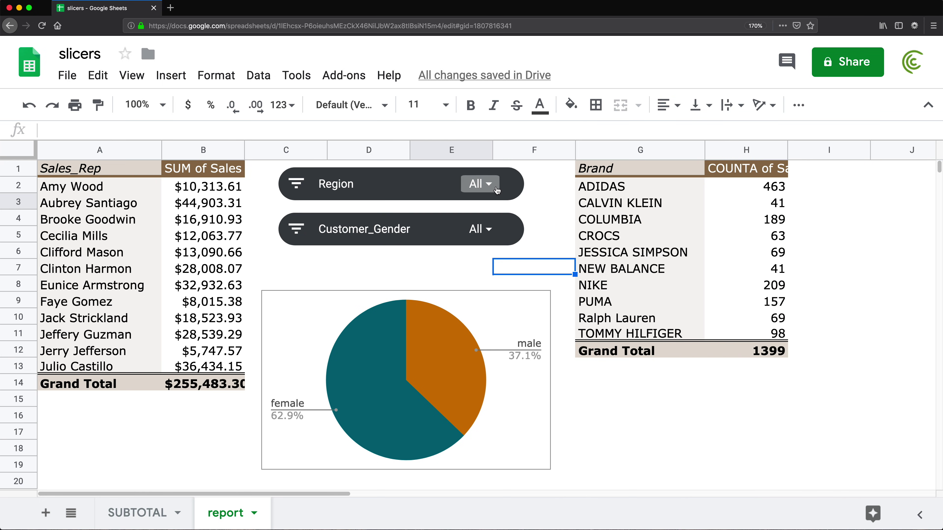
pyautogui.click(481, 228)
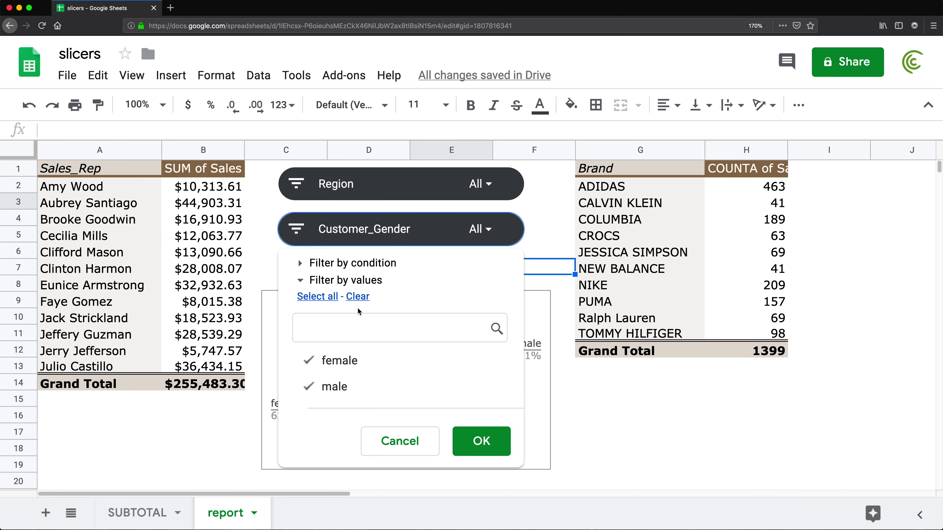
pyautogui.click(358, 296)
pyautogui.click(359, 358)
pyautogui.click(481, 441)
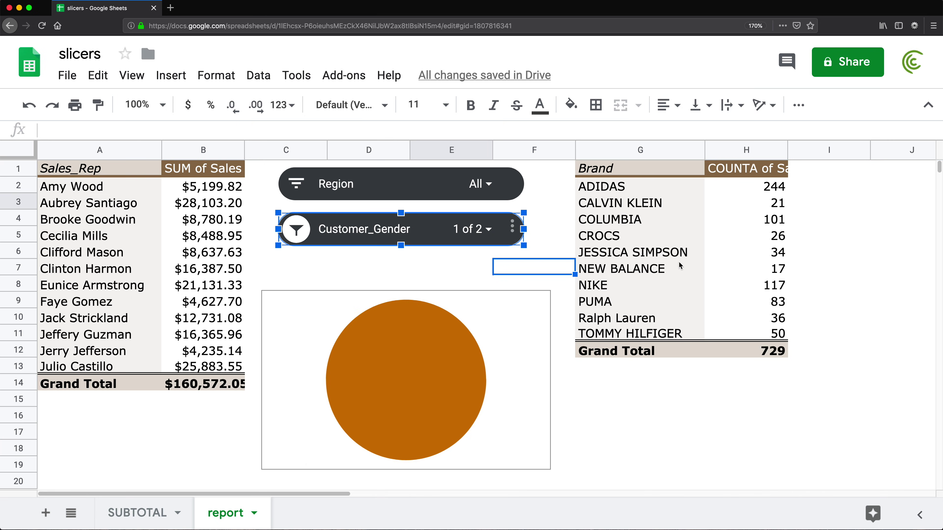
pyautogui.click(440, 384)
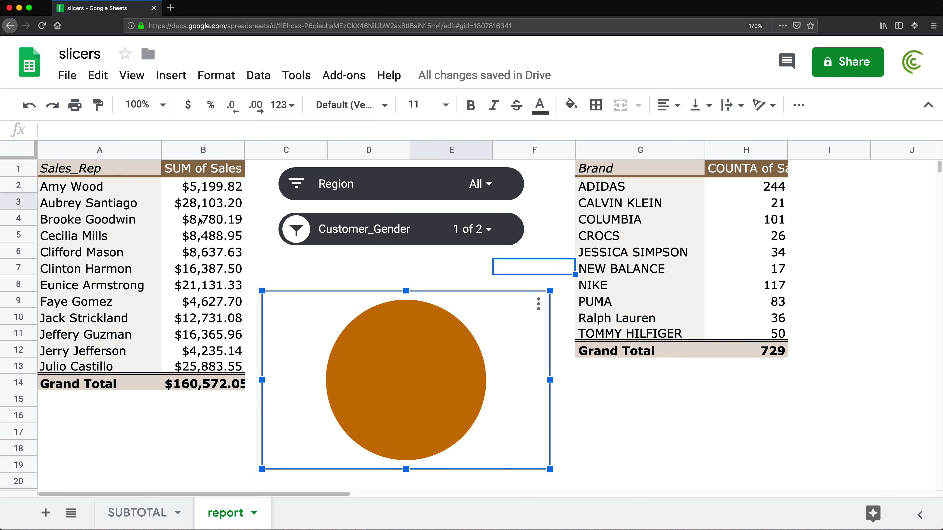
# Step: Filter the Region slicer to Midwestern only
pyautogui.click(480, 184)
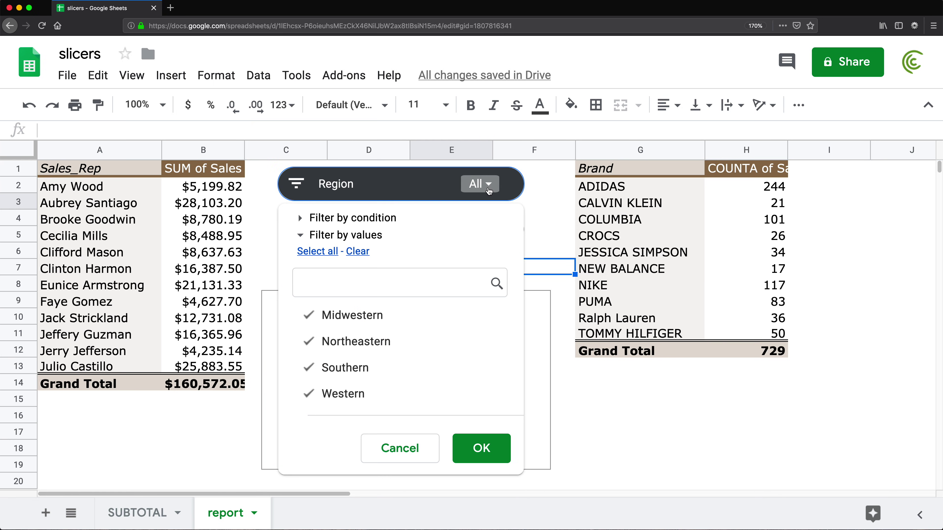
pyautogui.click(360, 252)
pyautogui.click(353, 316)
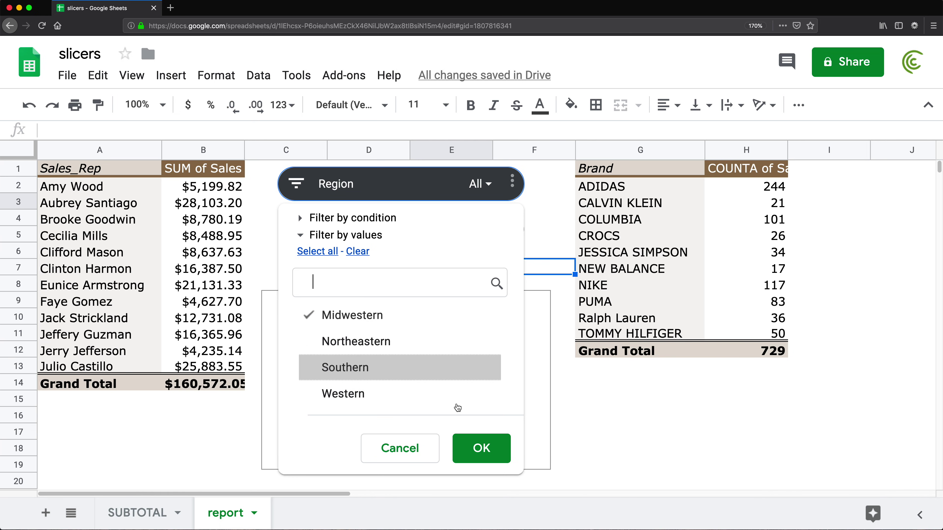
pyautogui.click(482, 449)
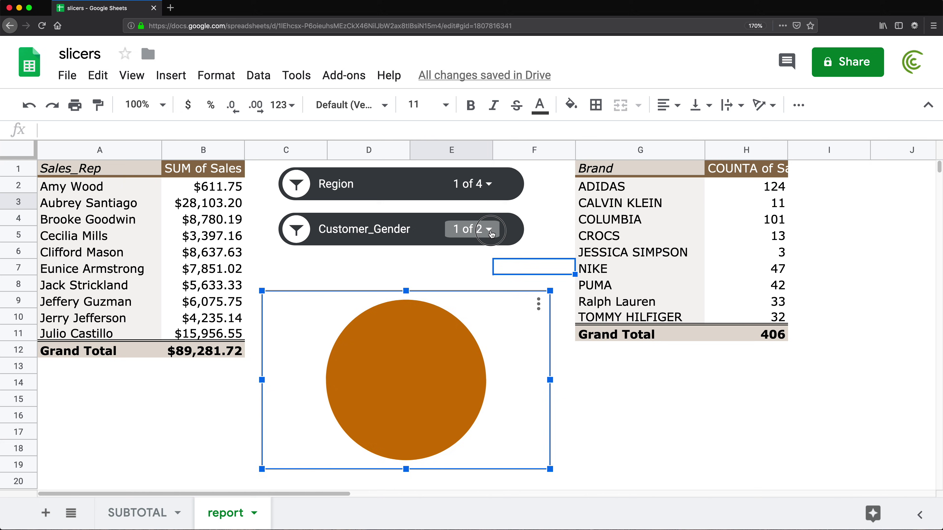
# Step: Reset both Customer_Gender and Region slicers to all values and move the pie chart lower
pyautogui.click(472, 229)
pyautogui.click(318, 296)
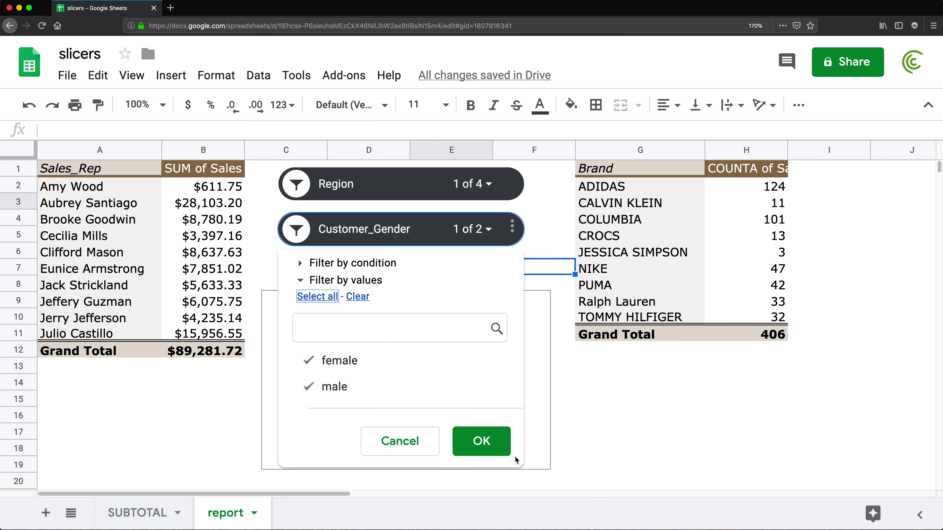
pyautogui.click(479, 435)
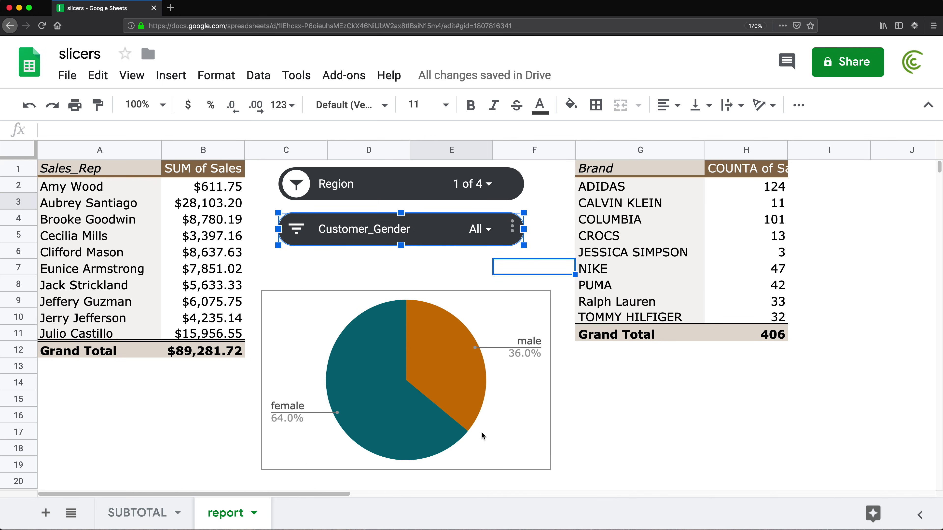
pyautogui.click(480, 183)
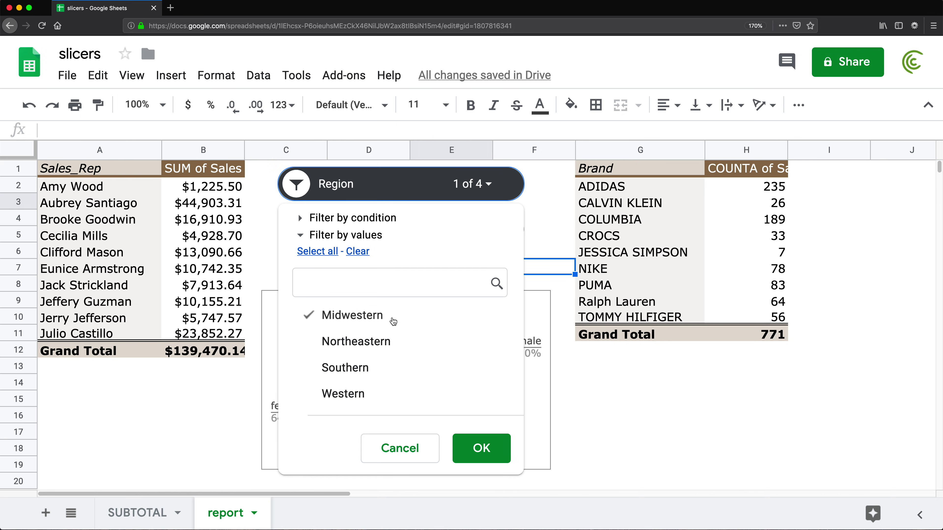
pyautogui.click(318, 252)
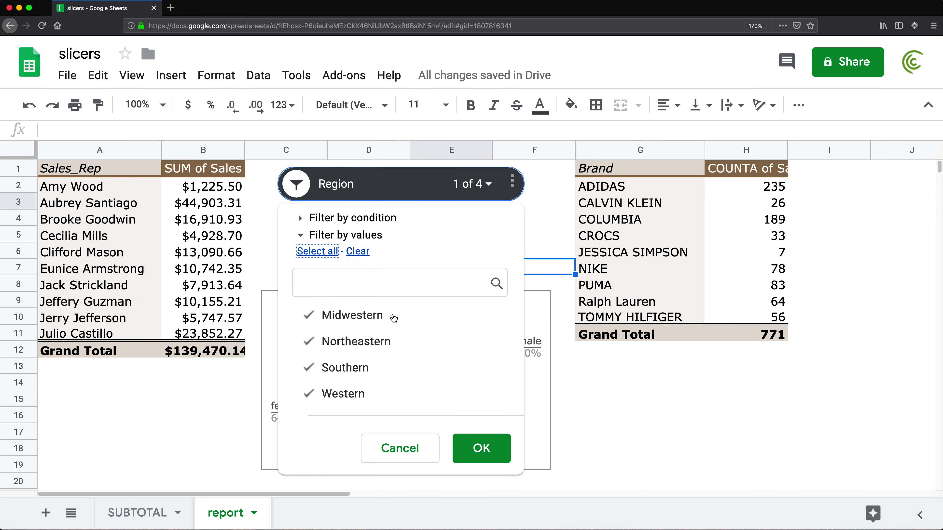
pyautogui.click(489, 459)
pyautogui.moveTo(503, 309); pyautogui.dragTo(505, 342)
pyautogui.click(488, 268)
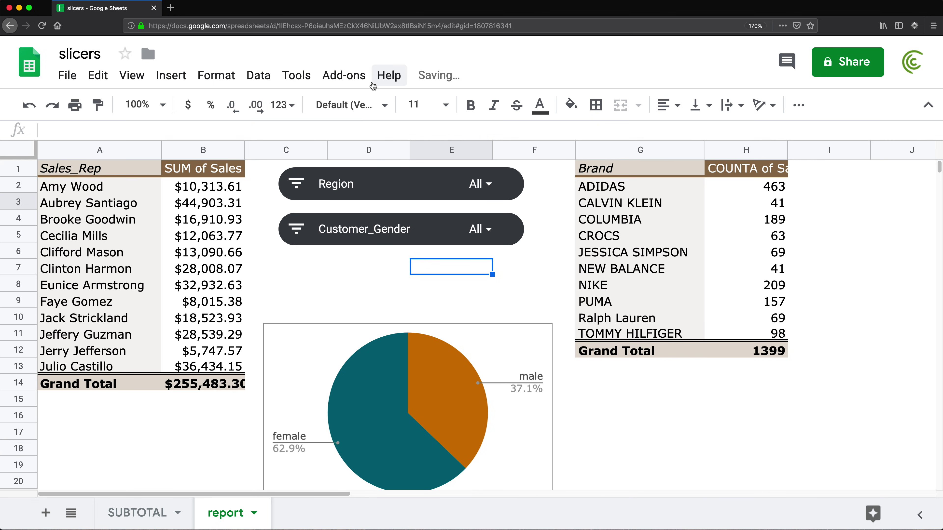
pyautogui.click(356, 302)
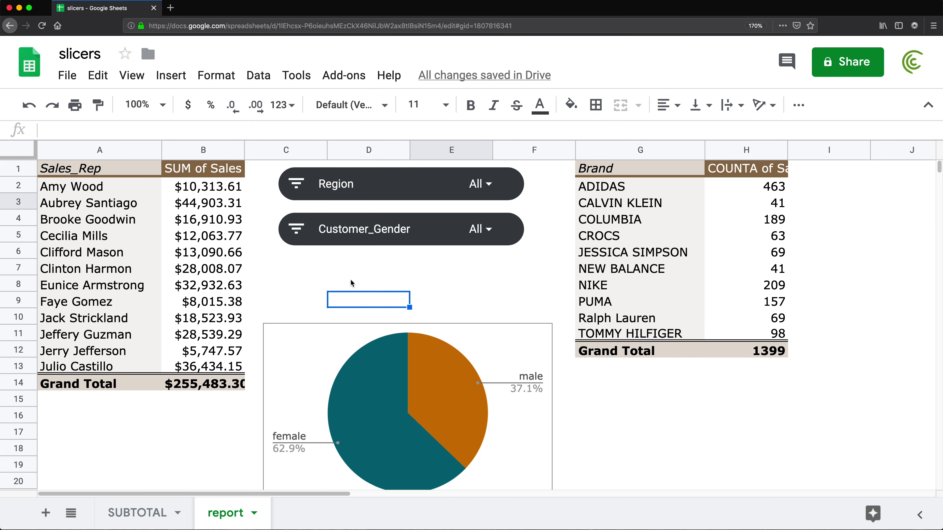
pyautogui.click(150, 237)
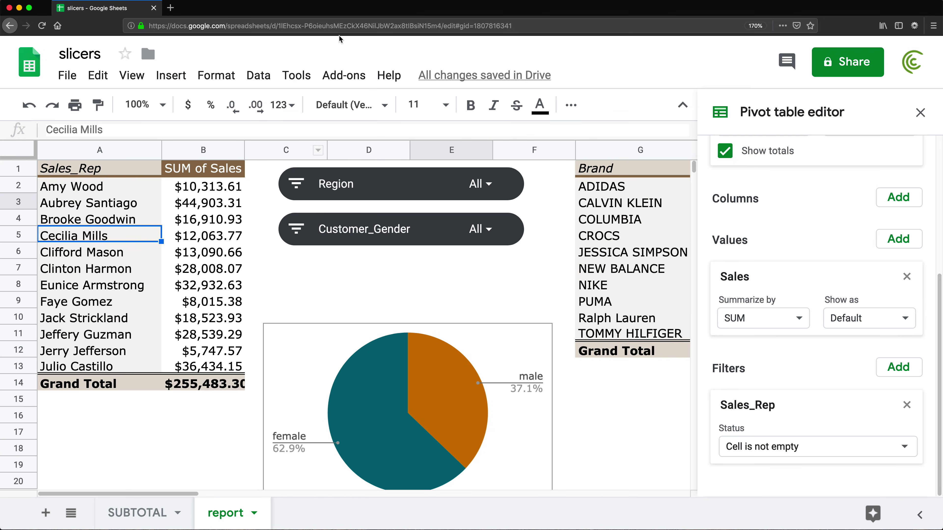
pyautogui.click(260, 77)
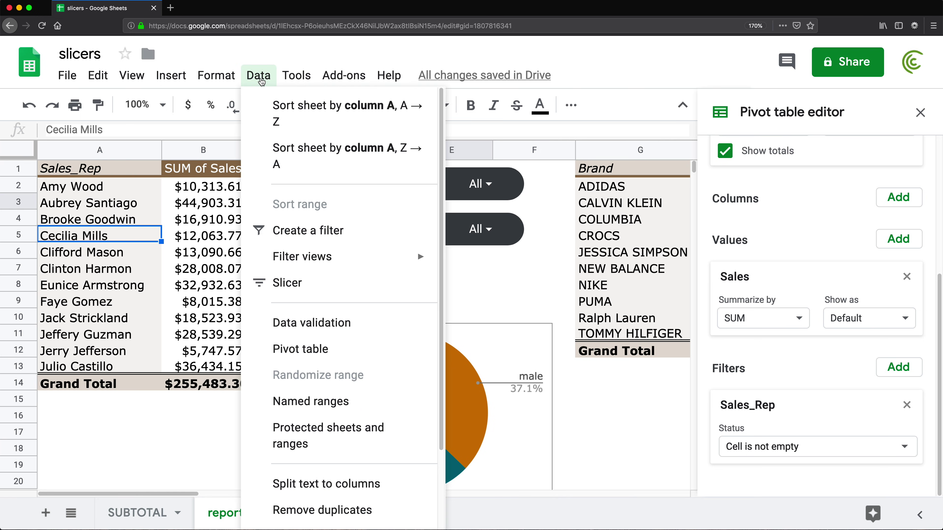
pyautogui.click(316, 281)
pyautogui.moveTo(297, 322); pyautogui.dragTo(468, 285)
pyautogui.moveTo(824, 283); pyautogui.dragTo(787, 303)
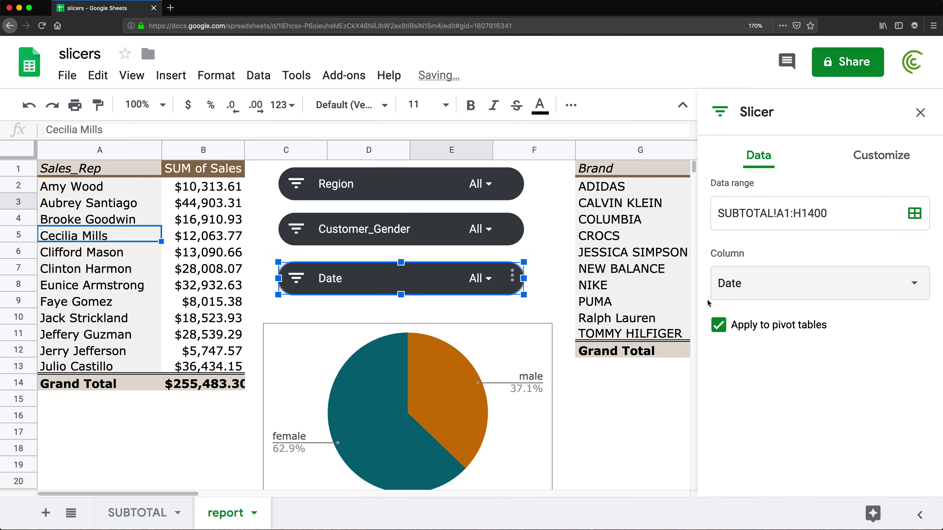
pyautogui.click(482, 279)
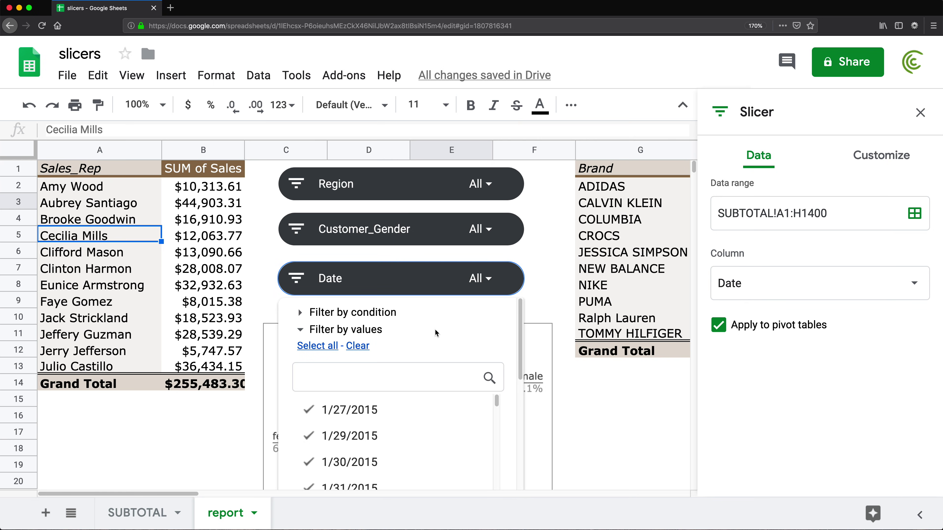
pyautogui.scroll(-10, 378, 427)
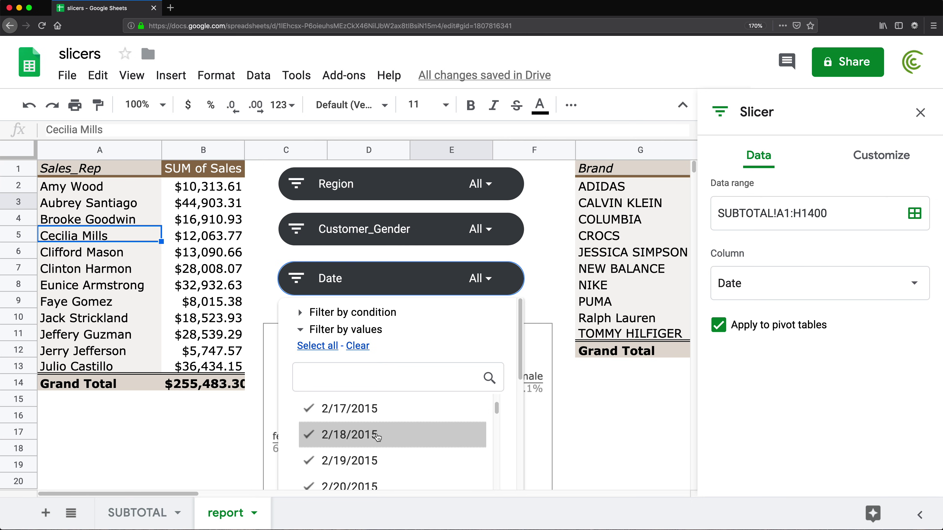
pyautogui.scroll(10, 382, 440)
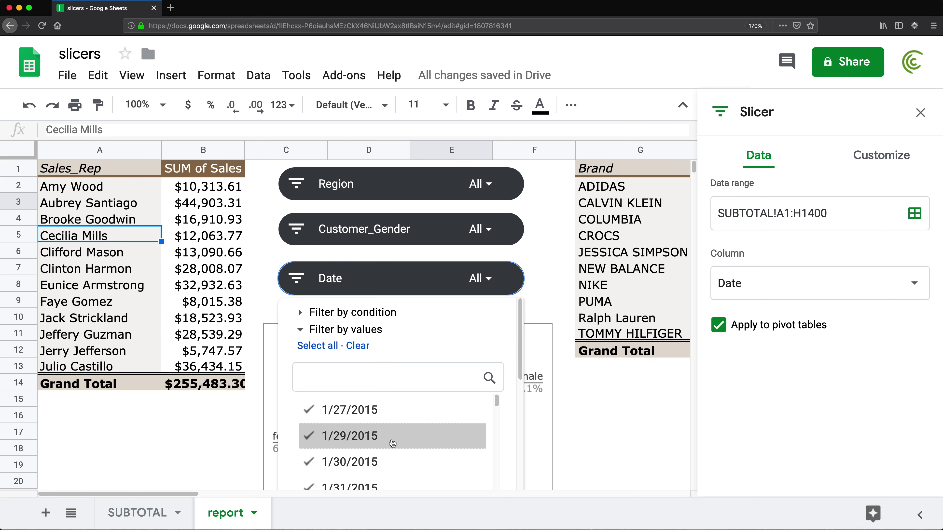
pyautogui.scroll(-6, 393, 441)
pyautogui.scroll(-5, 394, 441)
pyautogui.scroll(10, 396, 442)
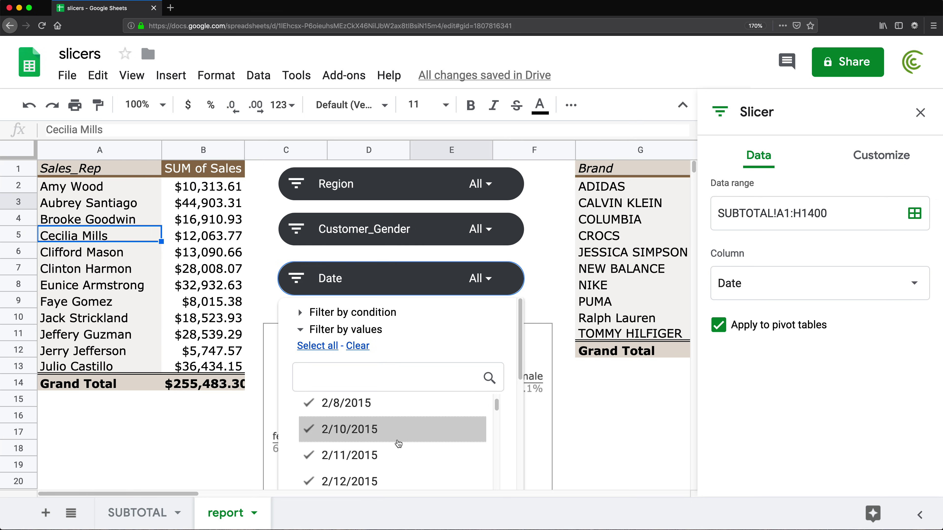
pyautogui.scroll(1, 401, 446)
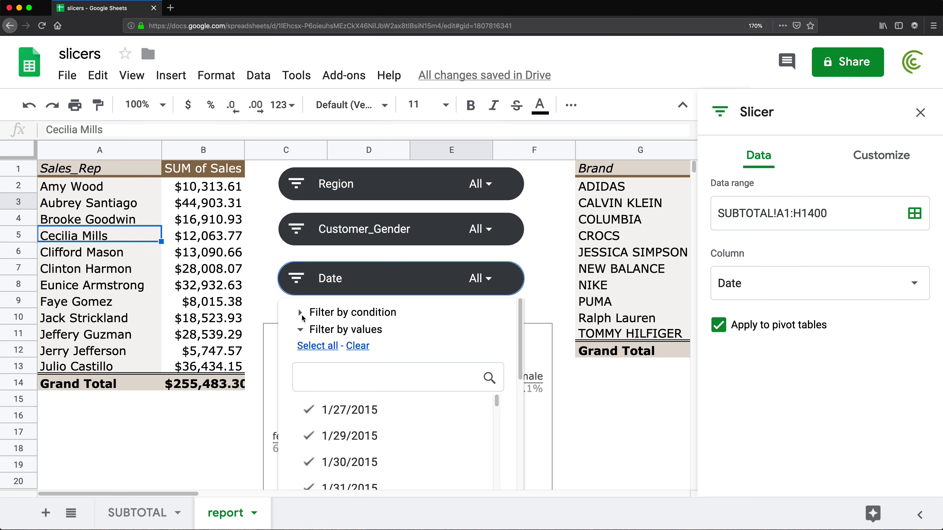
# Step: Set the Date slicer's Filter by condition to Is between
pyautogui.click(302, 314)
pyautogui.click(367, 344)
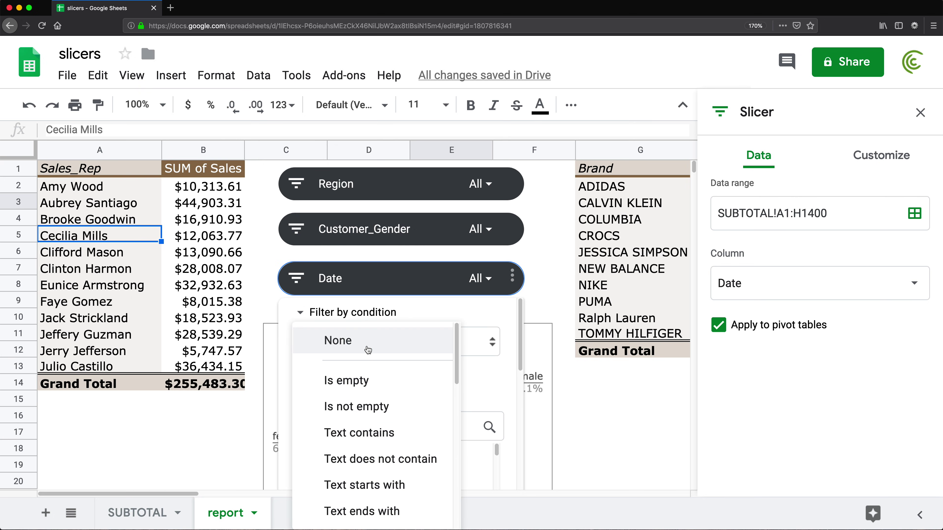
pyautogui.scroll(-3, 393, 412)
pyautogui.scroll(-2, 395, 411)
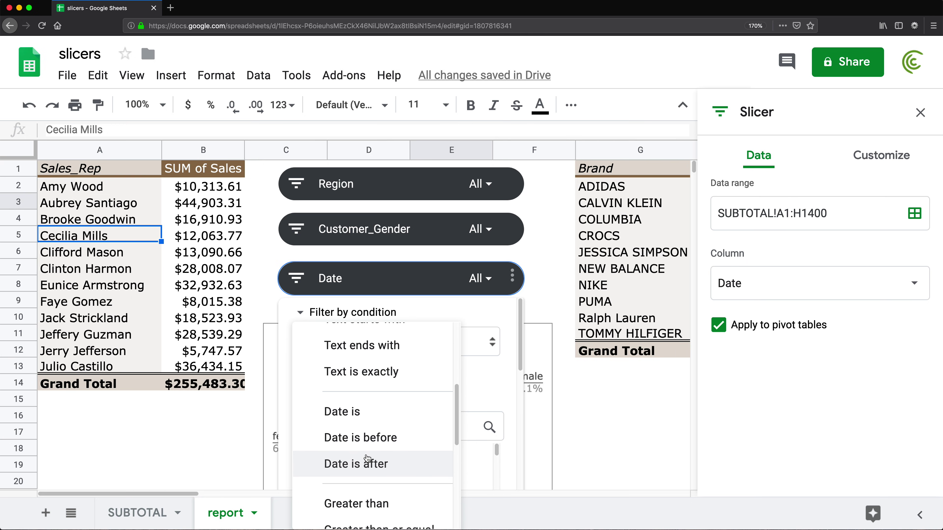
pyautogui.scroll(-1, 366, 405)
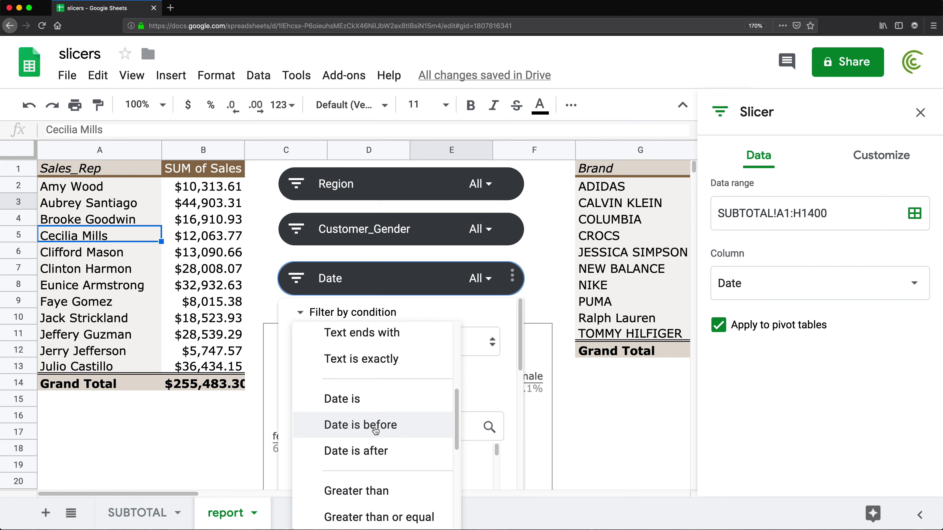
pyautogui.scroll(-3, 356, 423)
pyautogui.scroll(-4, 362, 442)
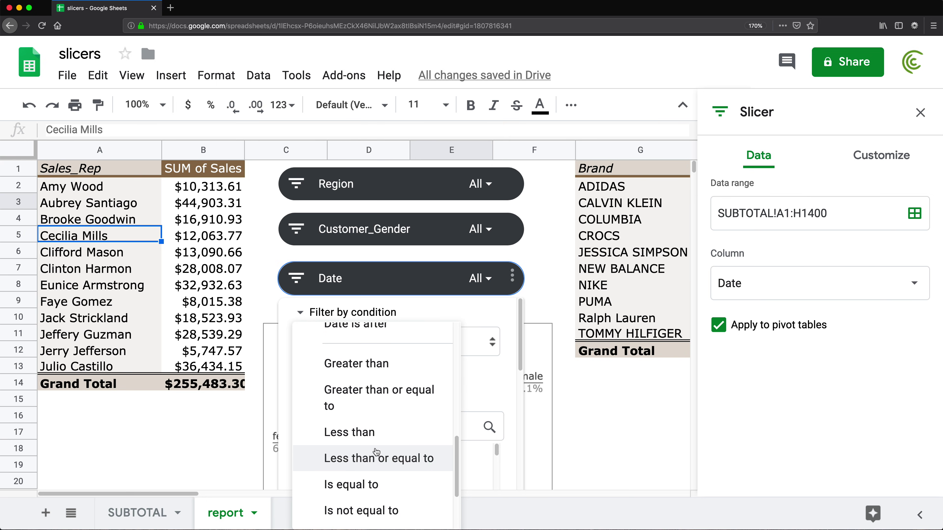
pyautogui.scroll(2, 376, 451)
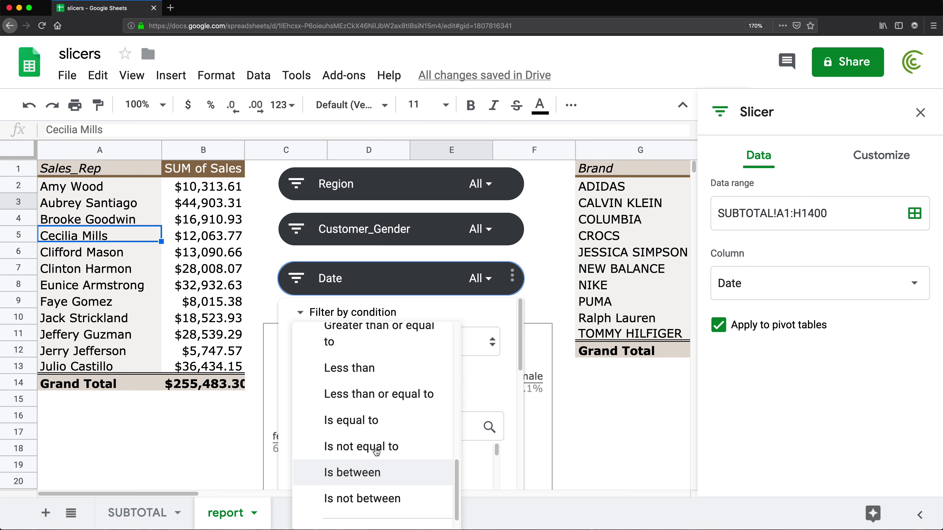
pyautogui.scroll(-1, 380, 434)
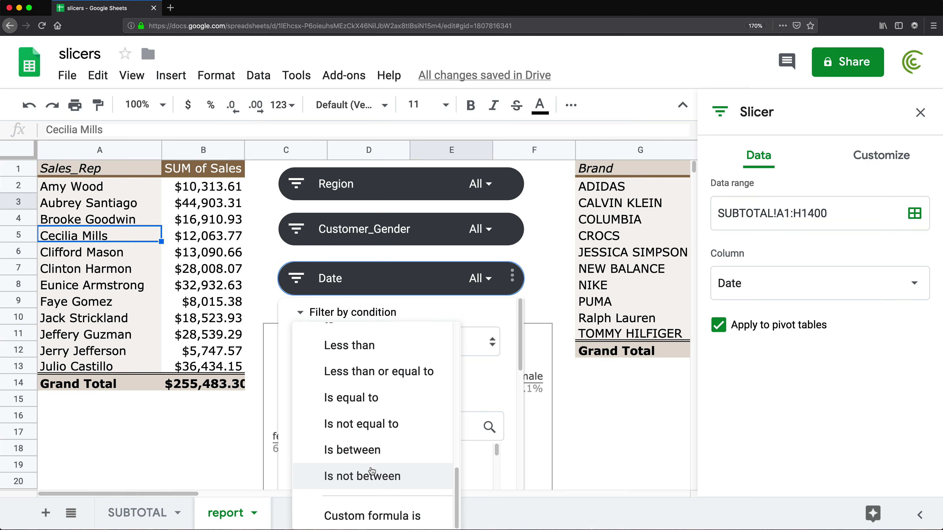
pyautogui.click(355, 451)
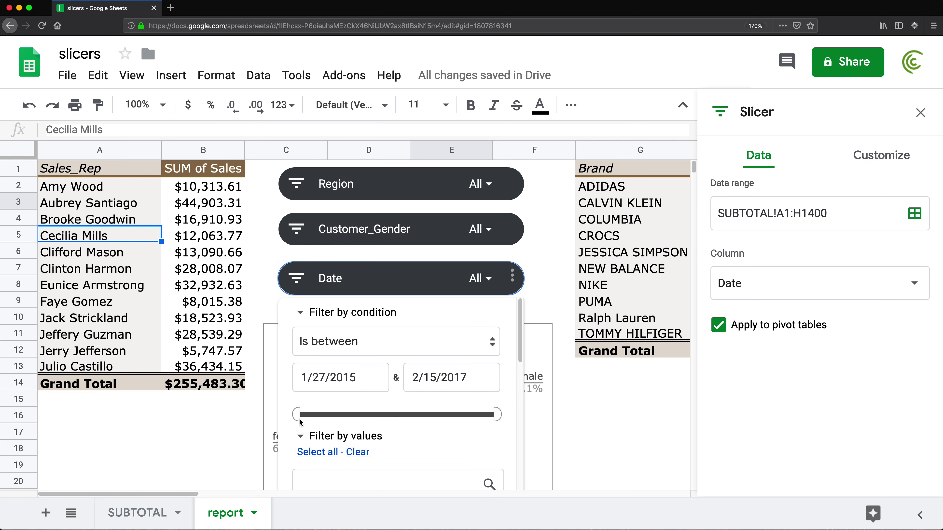
# Step: Change the Is between dates to 1/1/2016 and 12/31/2016
pyautogui.click(360, 378)
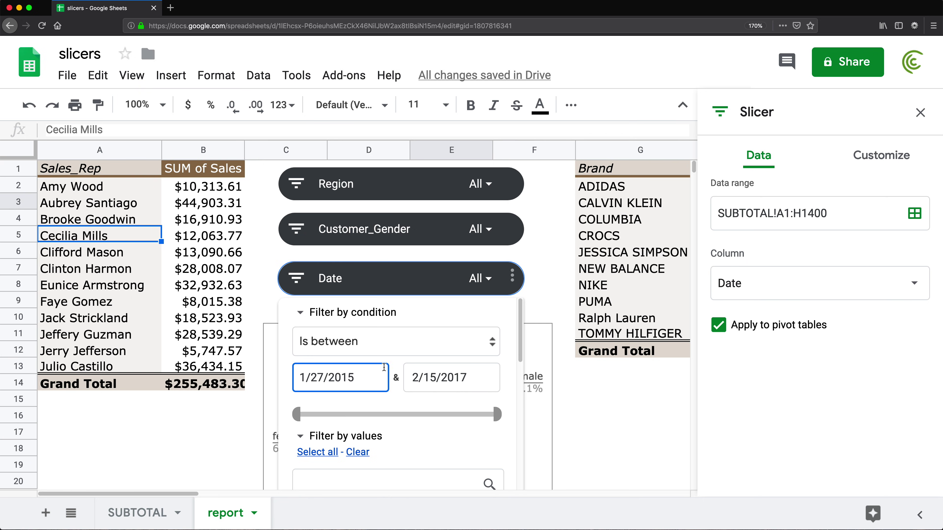
pyautogui.press('BackSpace')
pyautogui.press('BackSpace')
pyautogui.write('1')
pyautogui.click(430, 376)
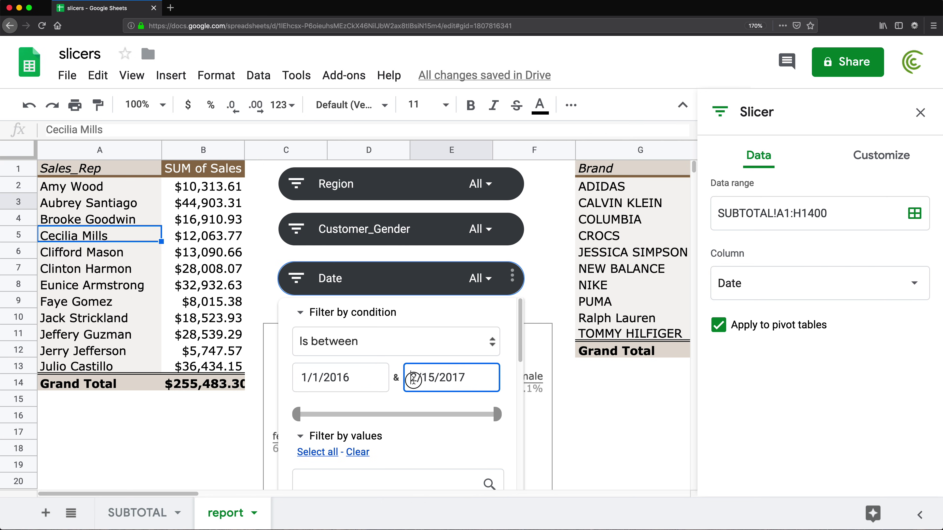
pyautogui.write('1')
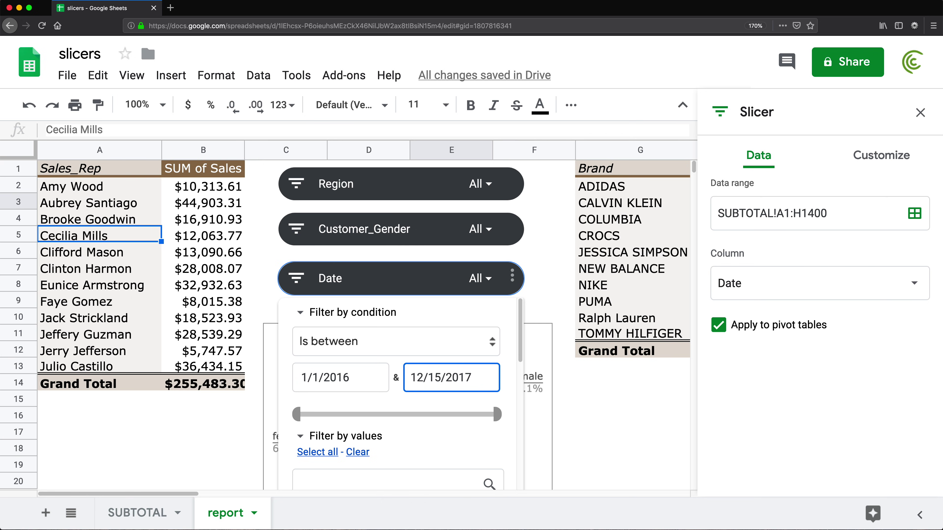
pyautogui.press('BackSpace')
pyautogui.press('BackSpace')
pyautogui.write('31/2016')
# Step: Apply the 2016 date range and deselect the slicer to view the updated pivot tables
pyautogui.scroll(-10, 407, 390)
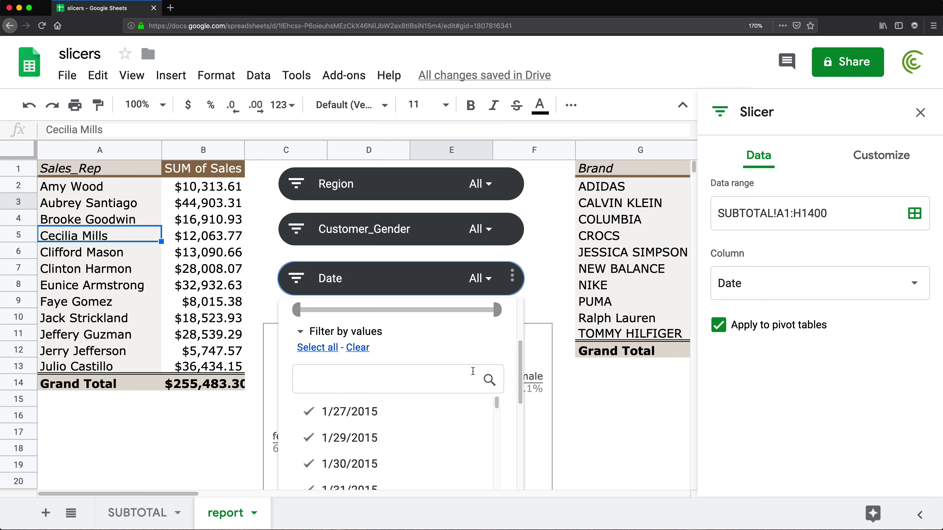
pyautogui.scroll(-3, 506, 393)
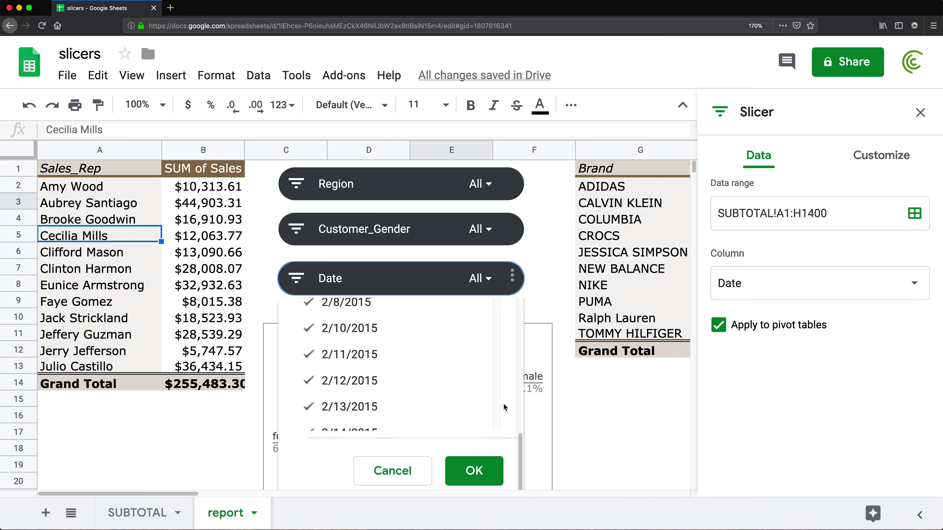
pyautogui.click(486, 469)
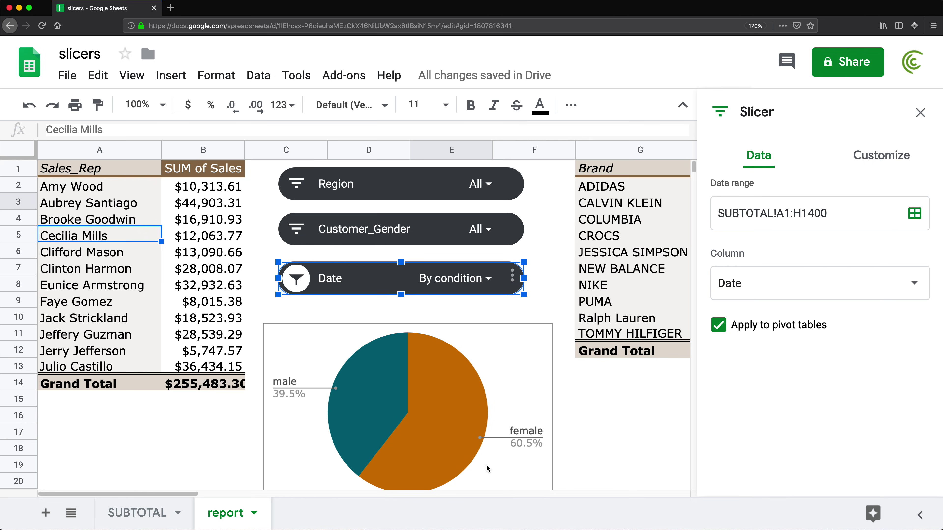
pyautogui.click(543, 304)
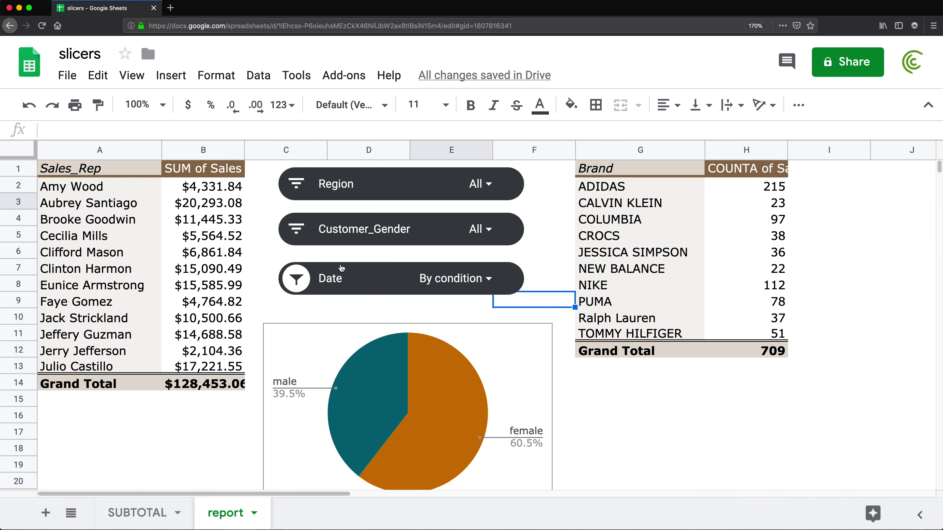
# Step: Reopen the Date slicer and undo its 2016 range so it reads All again
pyautogui.click(488, 278)
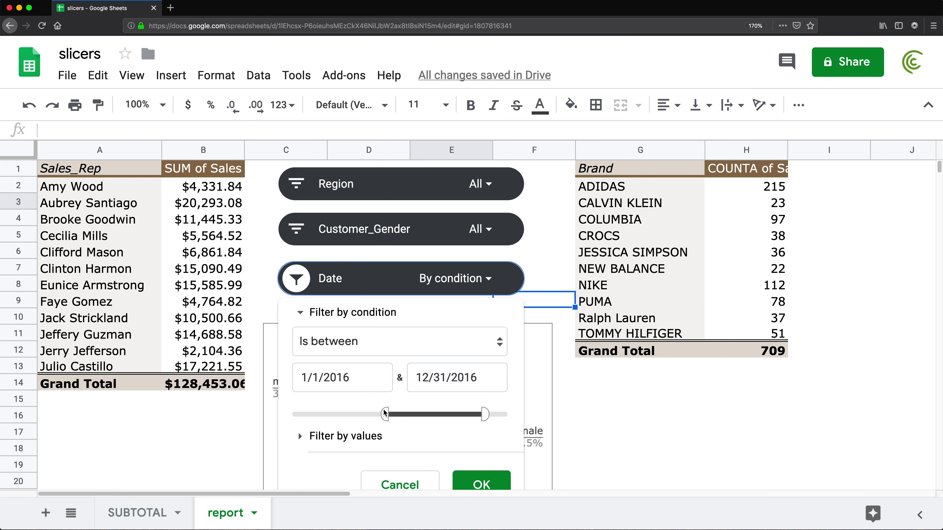
pyautogui.click(489, 491)
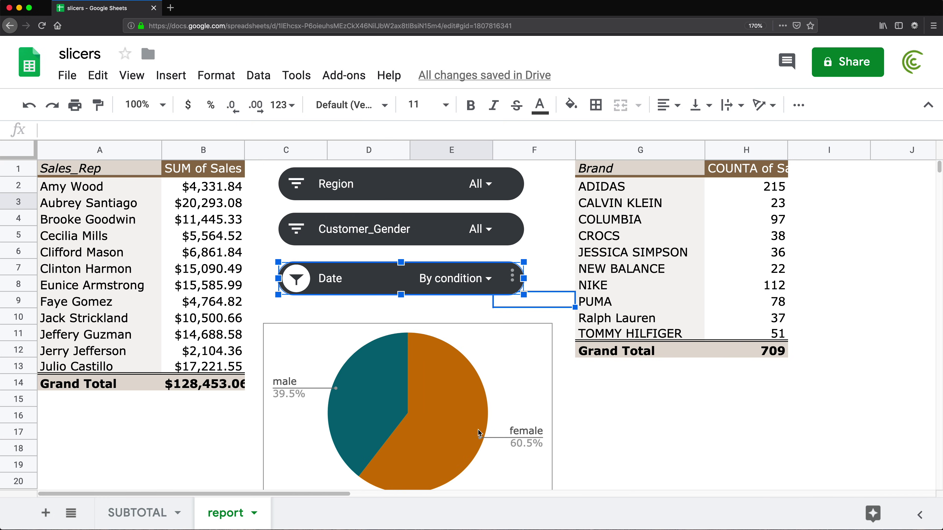
pyautogui.click(491, 283)
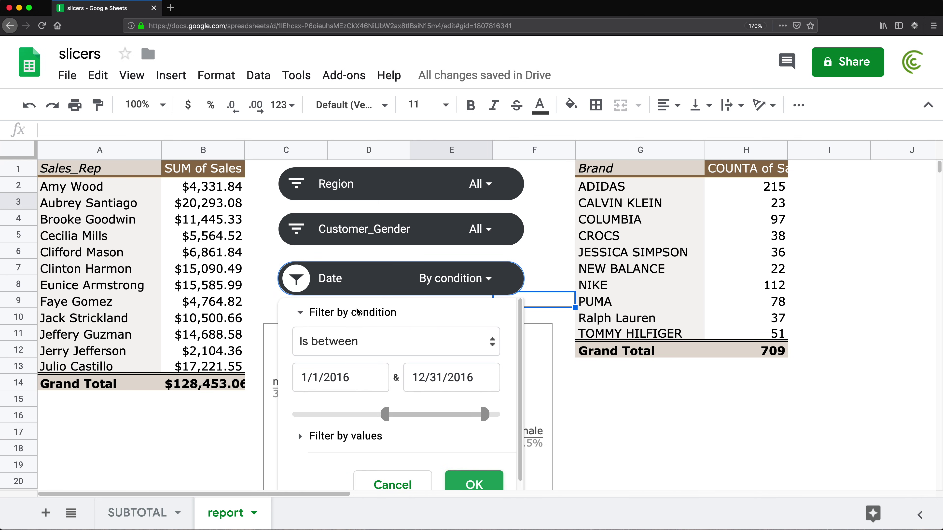
pyautogui.hotkey('ctrl', 'z')
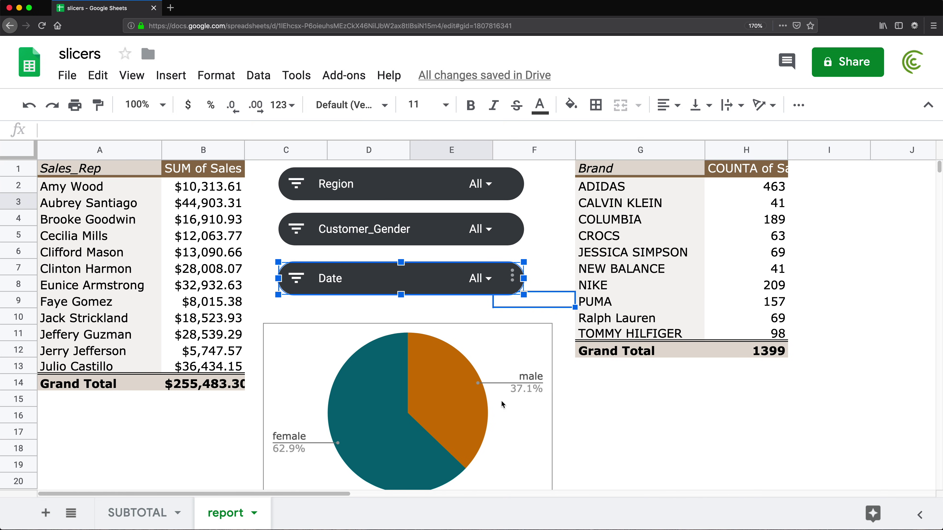
# Step: Inspect the brand pivot table's editor via the CALVIN KLEIN cell, then deselect it
pyautogui.click(674, 269)
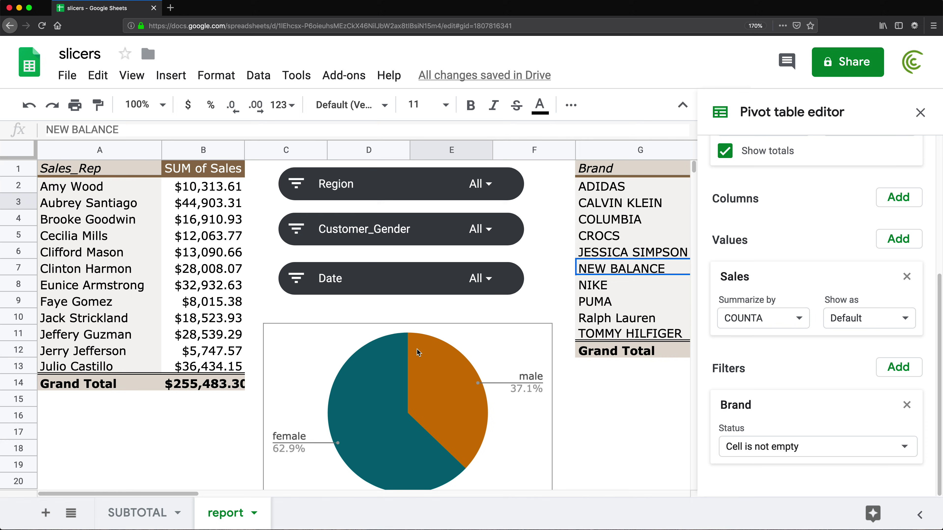
pyautogui.click(426, 327)
pyautogui.click(627, 203)
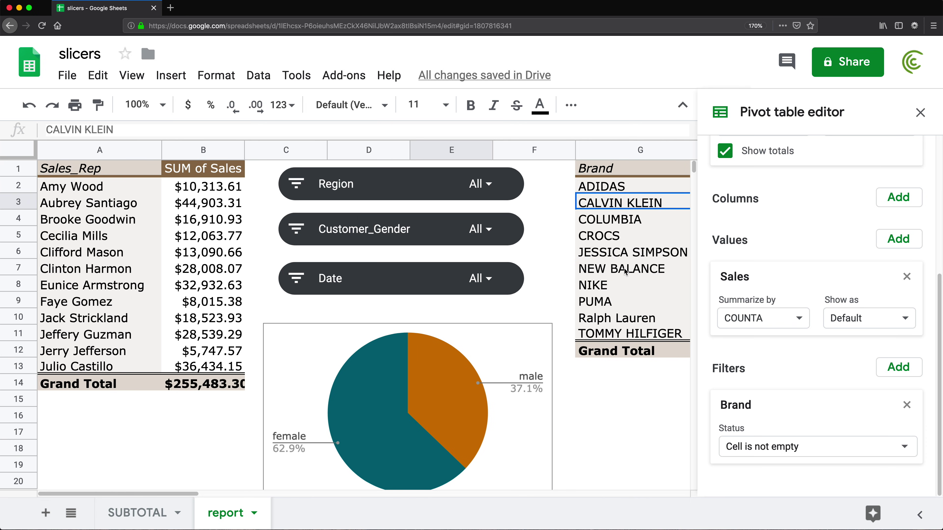
pyautogui.click(498, 315)
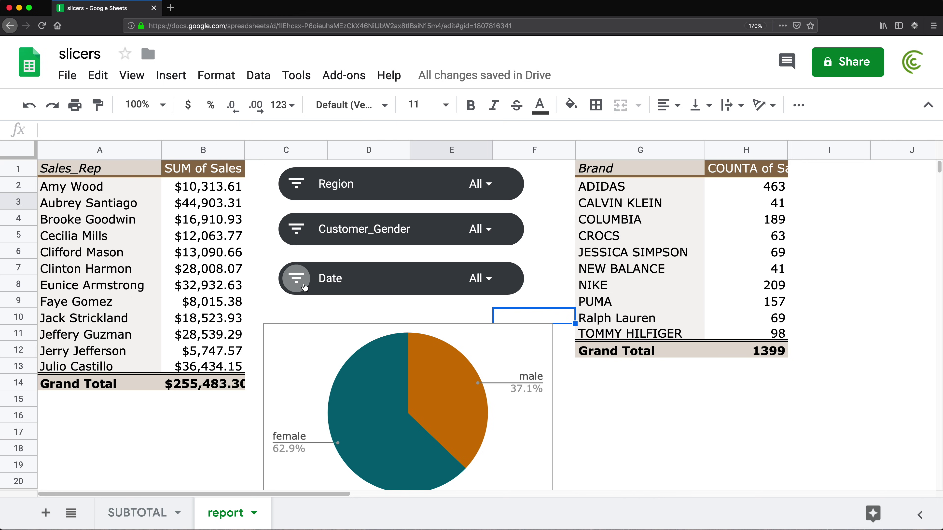
# Step: Check the Date slicer list without changes and select the gender pie chart
pyautogui.click(488, 286)
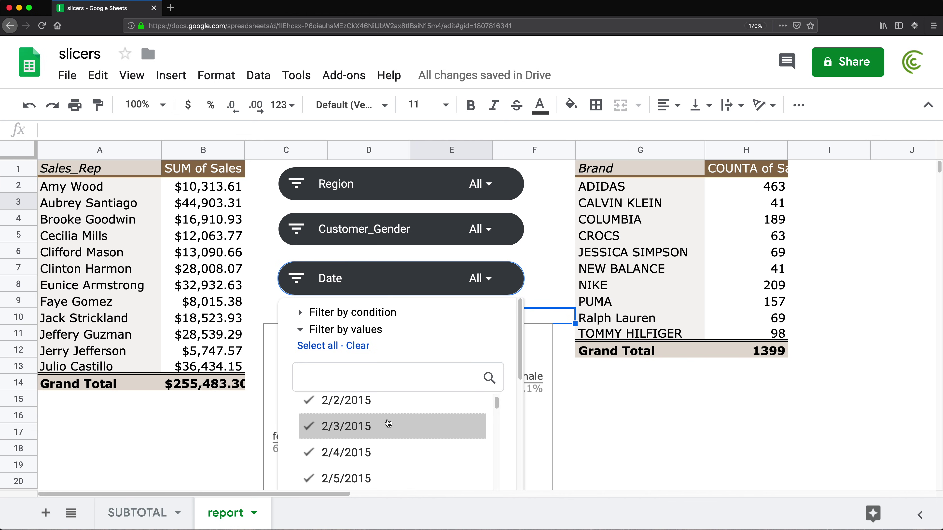
pyautogui.click(543, 259)
pyautogui.click(536, 358)
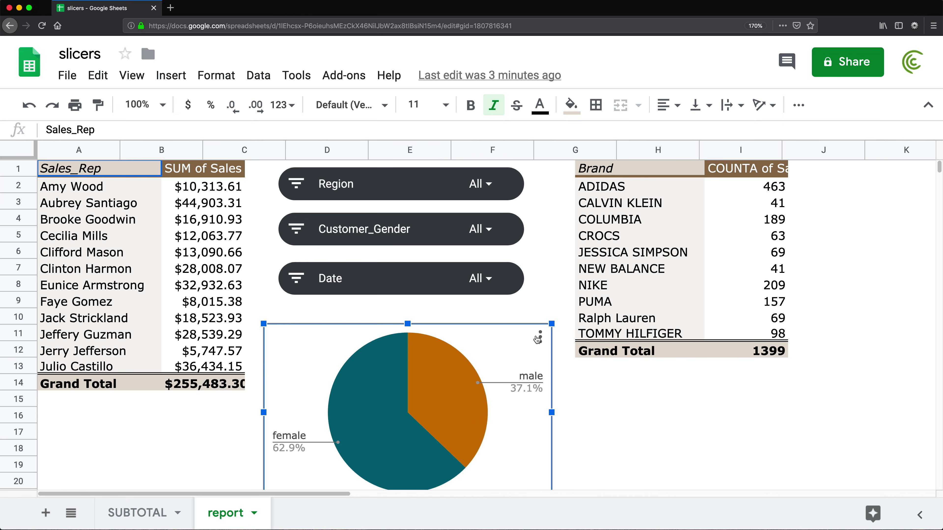